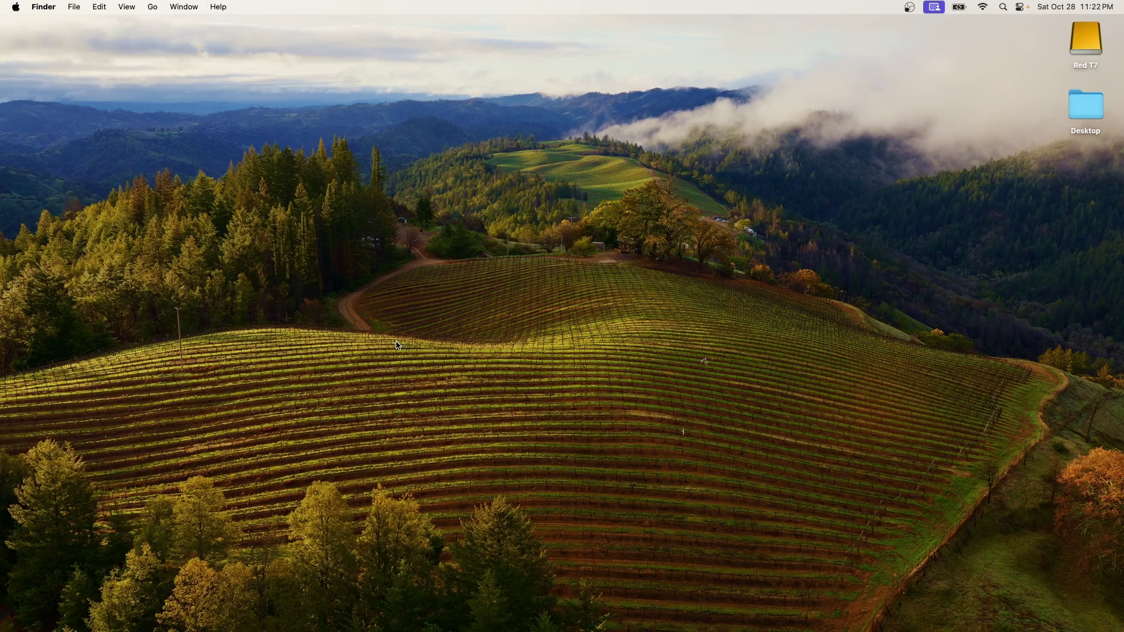
Leave the Finder desktop and switch to Chrome on a new tab
{"action": "key", "text": "super+Tab"}
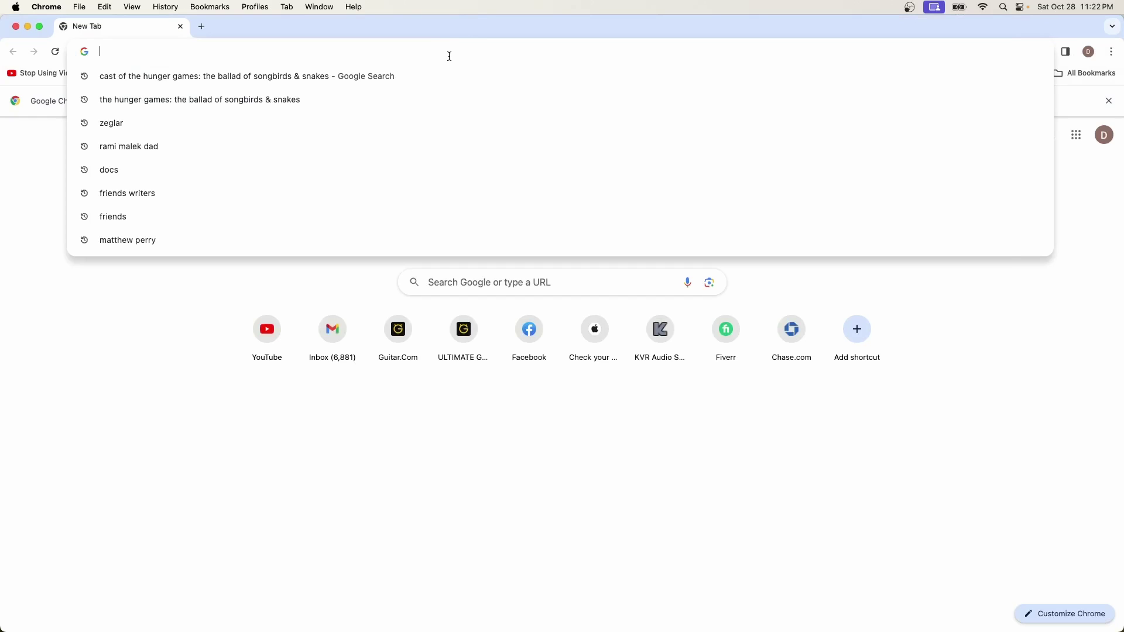
Load the KVR Audio website by entering 'kvr' in the address bar
{"action": "type", "text": "a"}
{"action": "key", "text": "BackSpace"}
{"action": "type", "text": "kvr"}
{"action": "key", "text": "Return"}
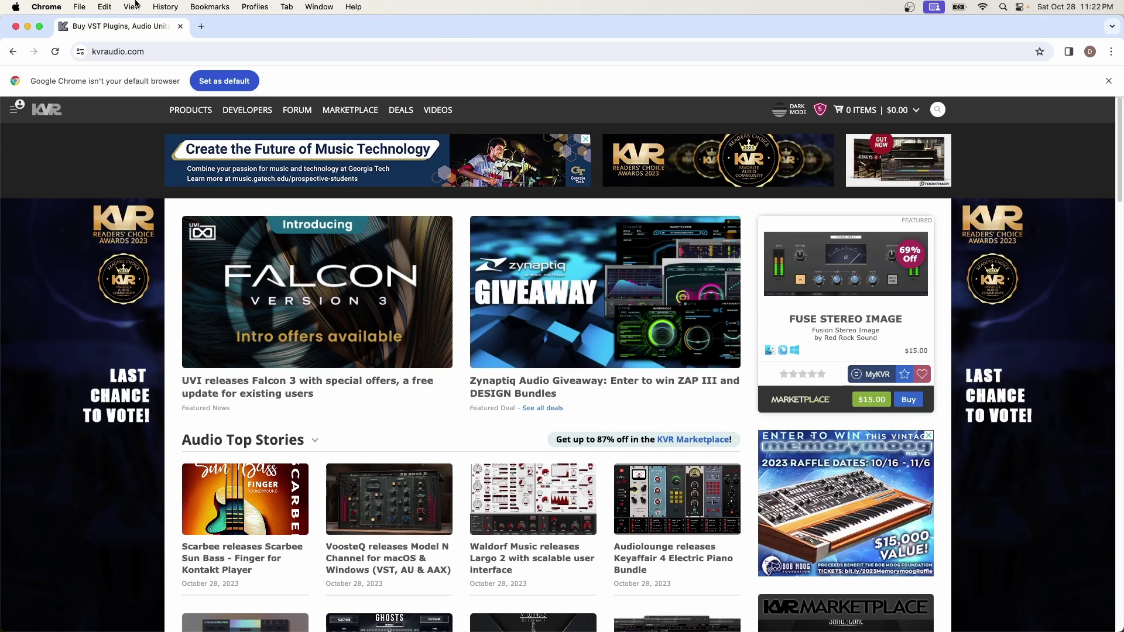
Browse Products > Free Audio Software > Best Free Plugins to the Synth1 product page
{"action": "left_click", "coordinate": [200, 112]}
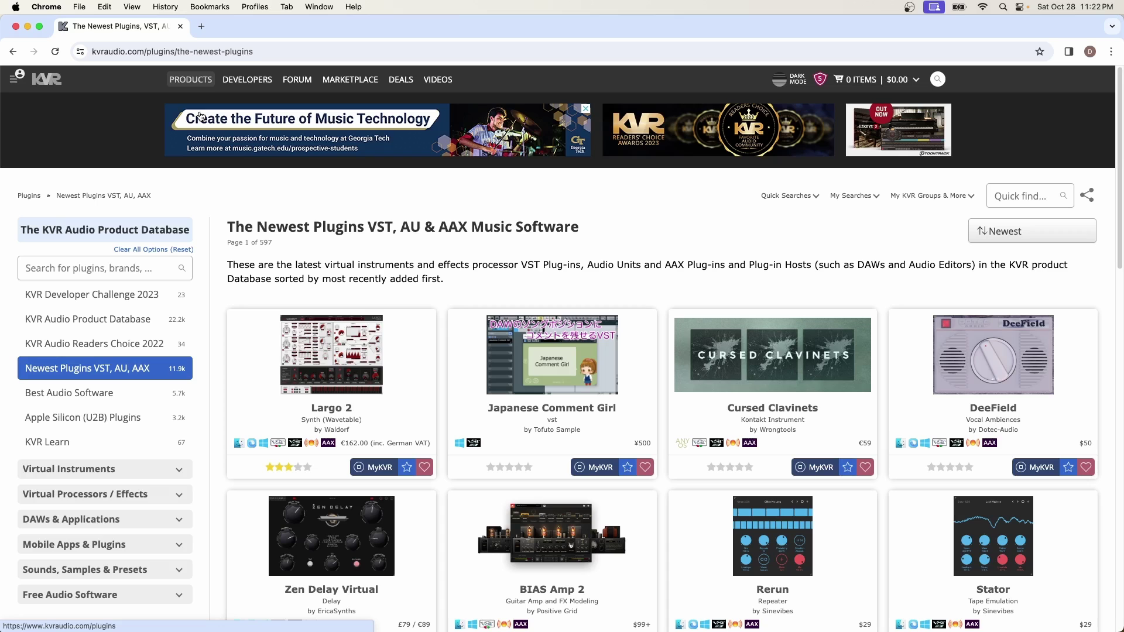
{"action": "left_click", "coordinate": [100, 595]}
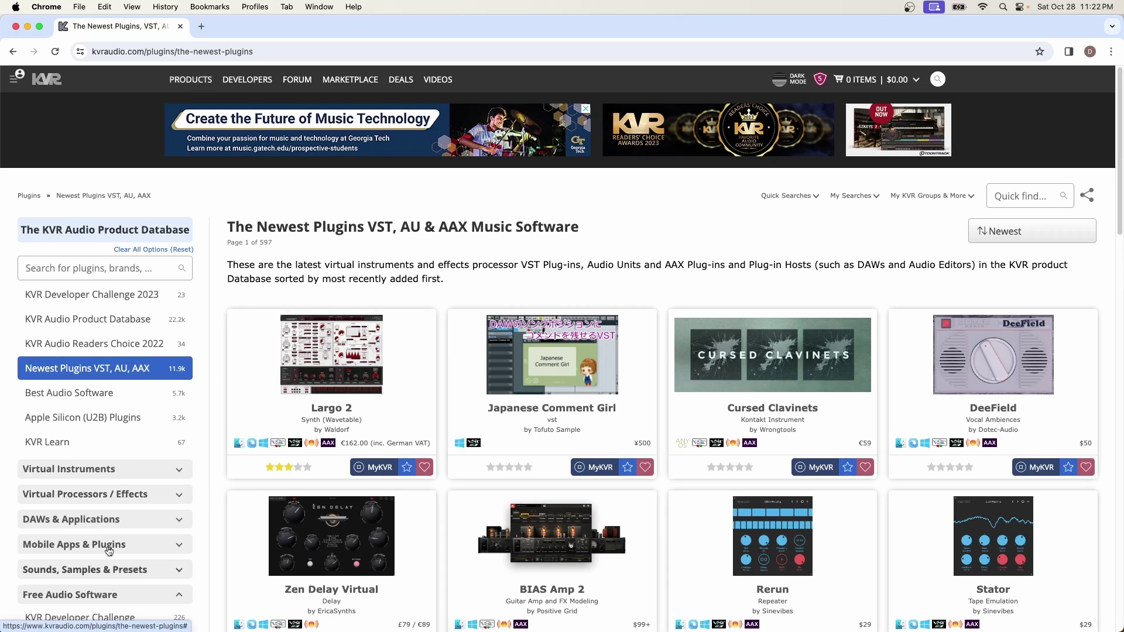
{"action": "scroll", "coordinate": [114, 515], "scroll_direction": "down", "scroll_amount": 3}
{"action": "scroll", "coordinate": [121, 452], "scroll_direction": "down", "scroll_amount": 2}
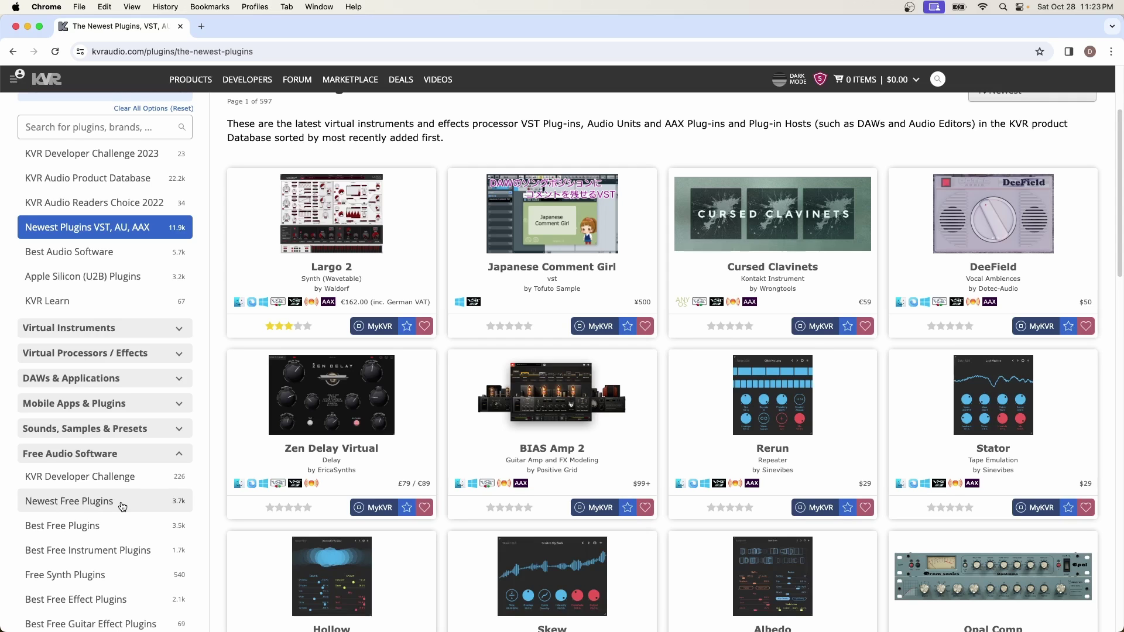
{"action": "left_click", "coordinate": [94, 525]}
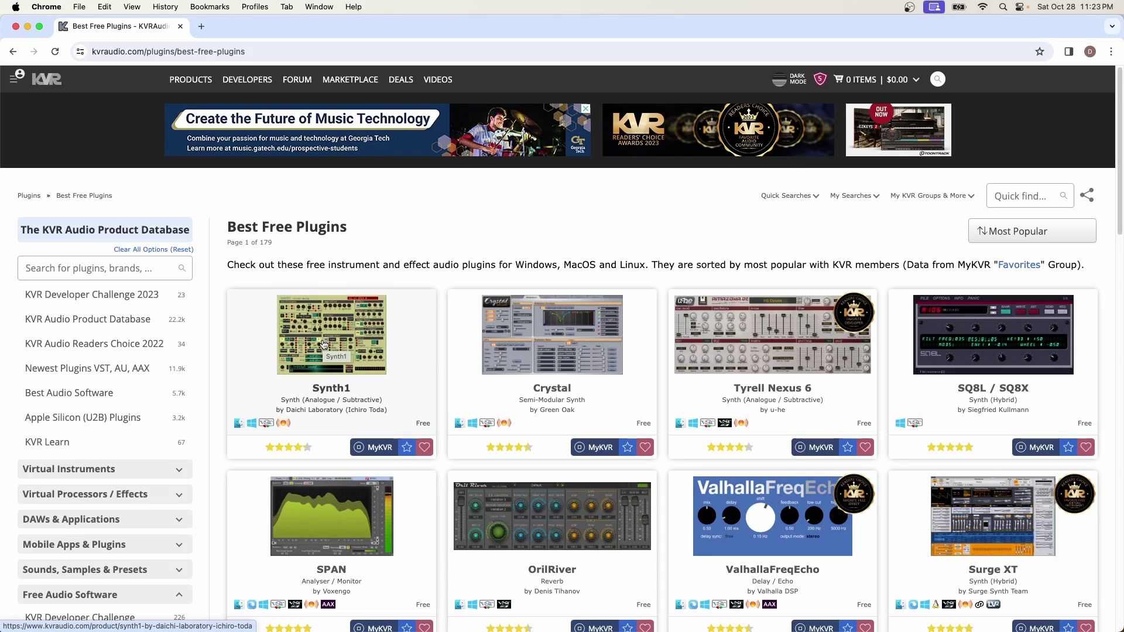
{"action": "left_click", "coordinate": [355, 328]}
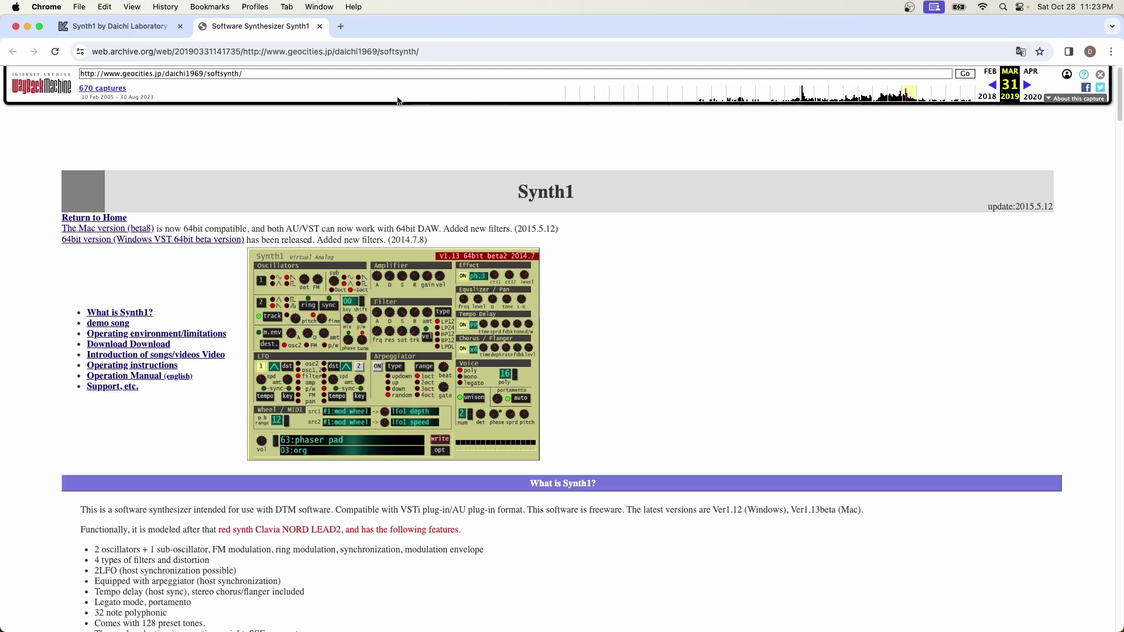
{"action": "left_click", "coordinate": [332, 20]}
Load the daichilab Synth1 homepage and translate it into English
{"action": "type", "text": "dai"}
{"action": "key", "text": "Return"}
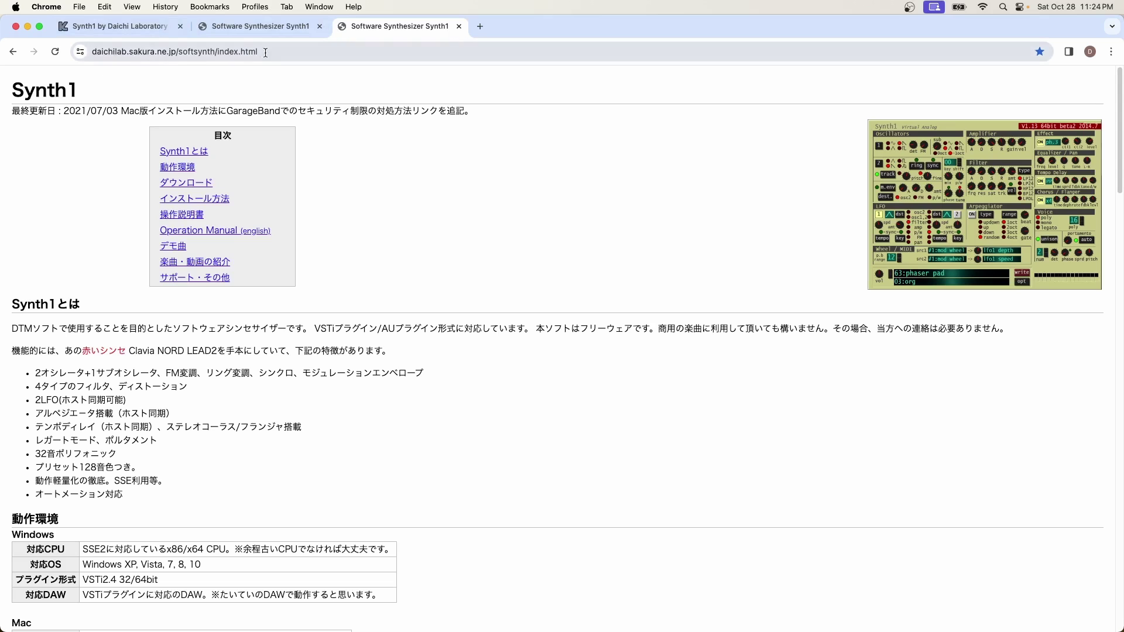
{"action": "left_click", "coordinate": [957, 76]}
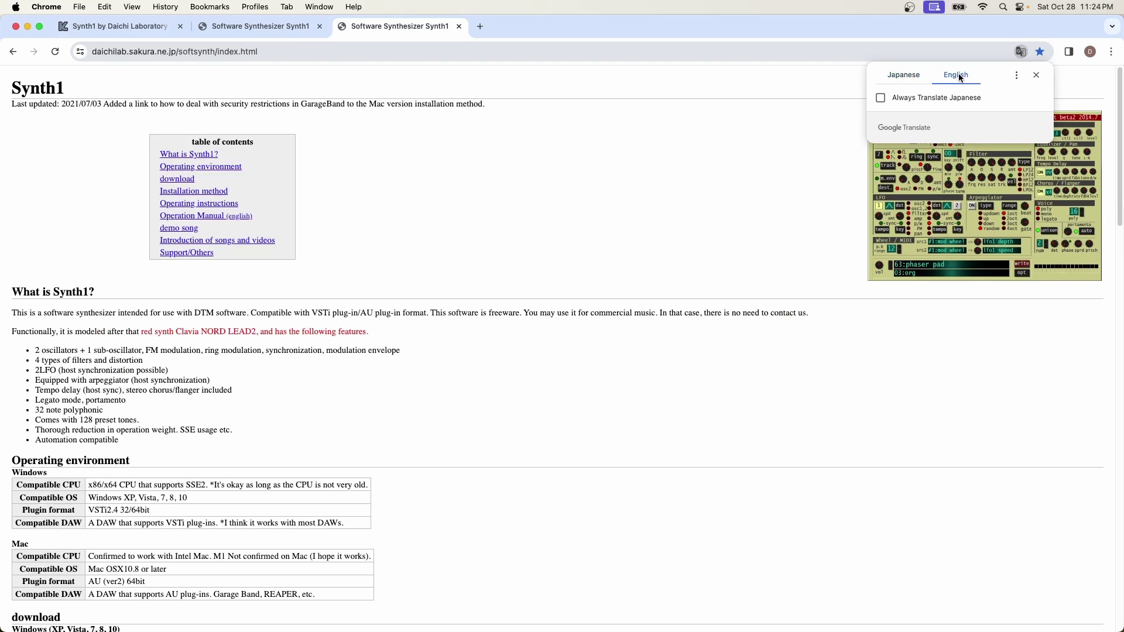
{"action": "left_click", "coordinate": [111, 232]}
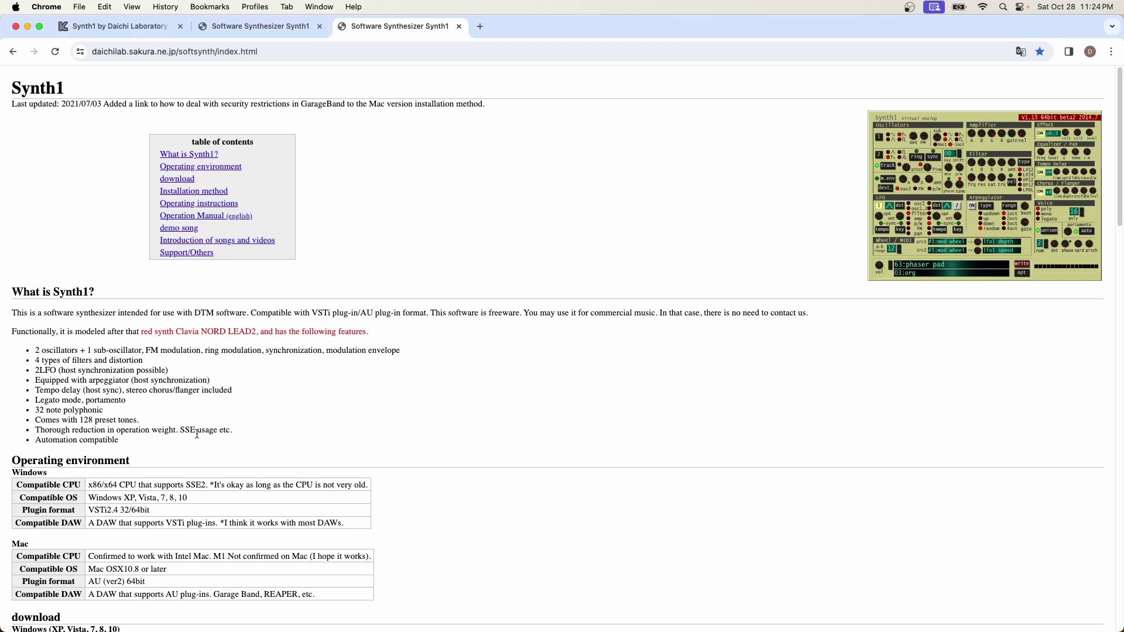
Scroll down to the Mac AU64bit download Synth1macau113beta11.zip and preset patches
{"action": "scroll", "coordinate": [272, 398], "scroll_direction": "down", "scroll_amount": 5}
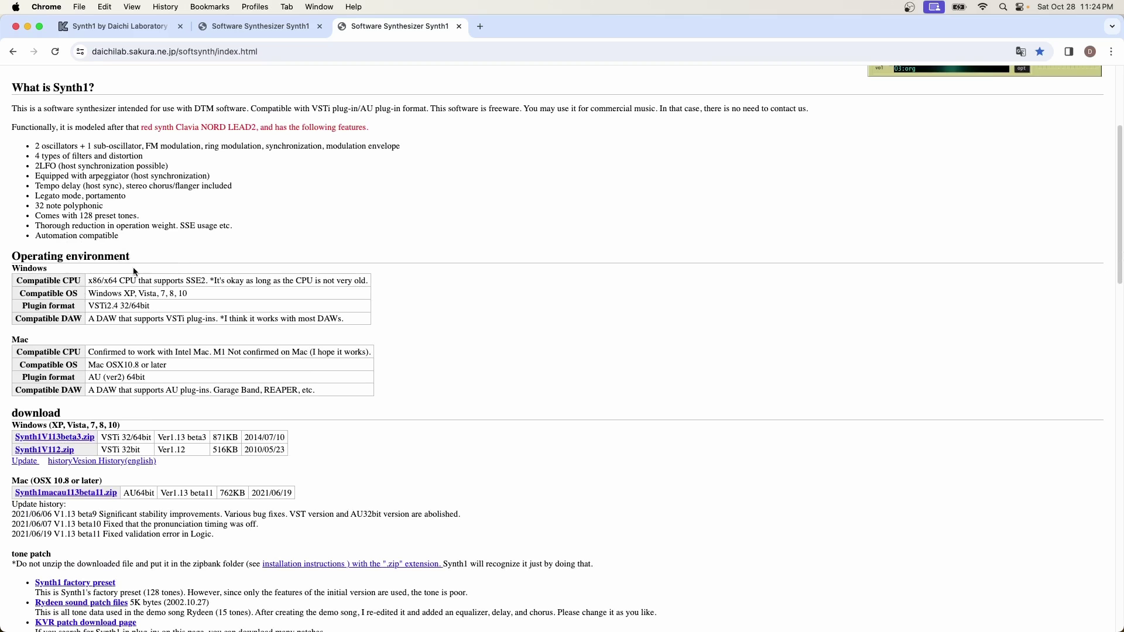
{"action": "scroll", "coordinate": [205, 295], "scroll_direction": "down", "scroll_amount": 3}
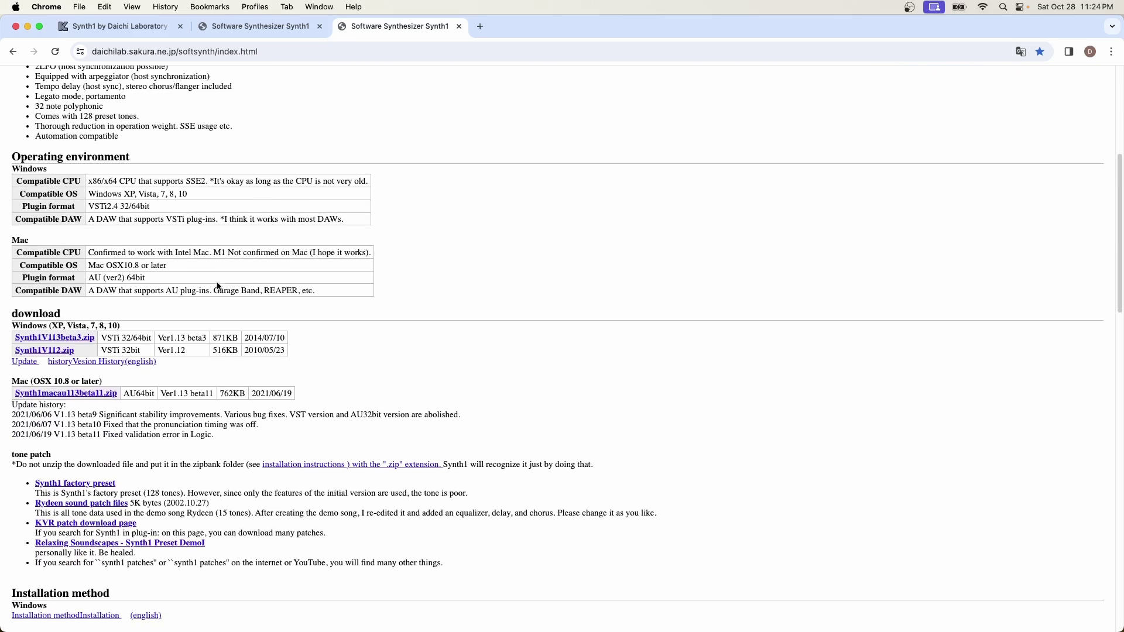
{"action": "scroll", "coordinate": [217, 286], "scroll_direction": "down", "scroll_amount": 3}
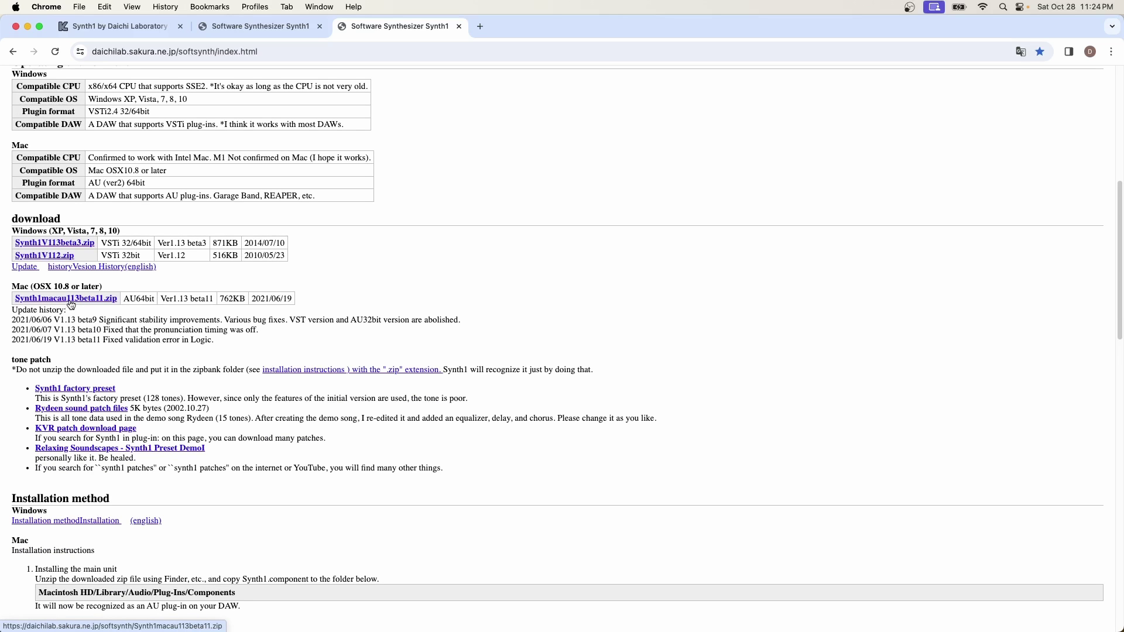
{"action": "scroll", "coordinate": [71, 305], "scroll_direction": "down", "scroll_amount": 3}
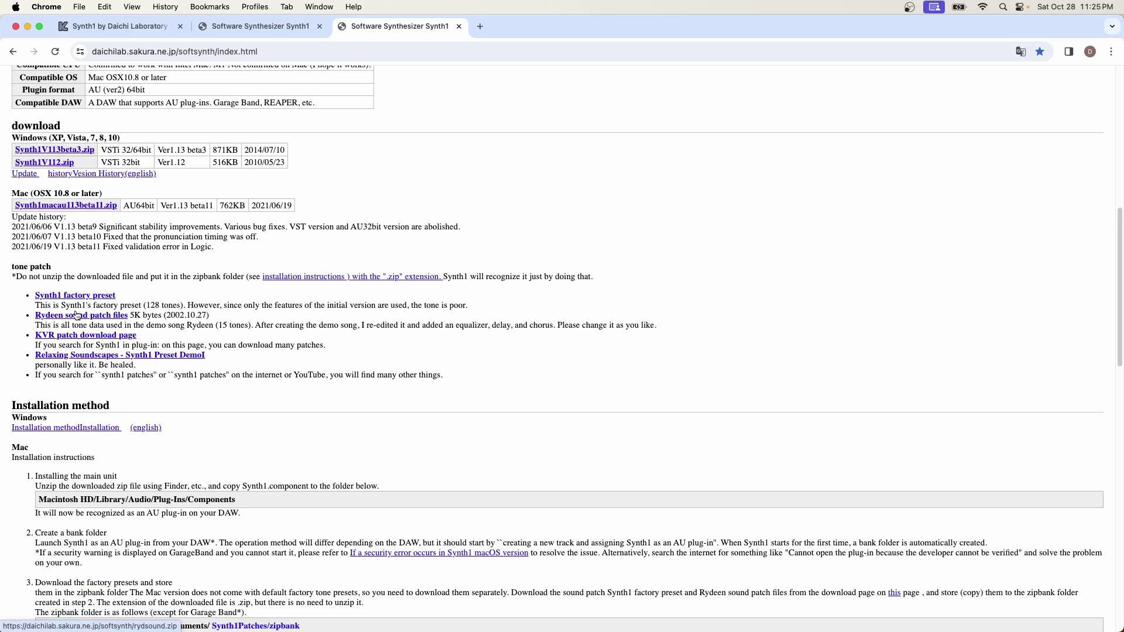
Return to KVR's Synth1 page and show its downloadable banks and presets
{"action": "left_click", "coordinate": [106, 27]}
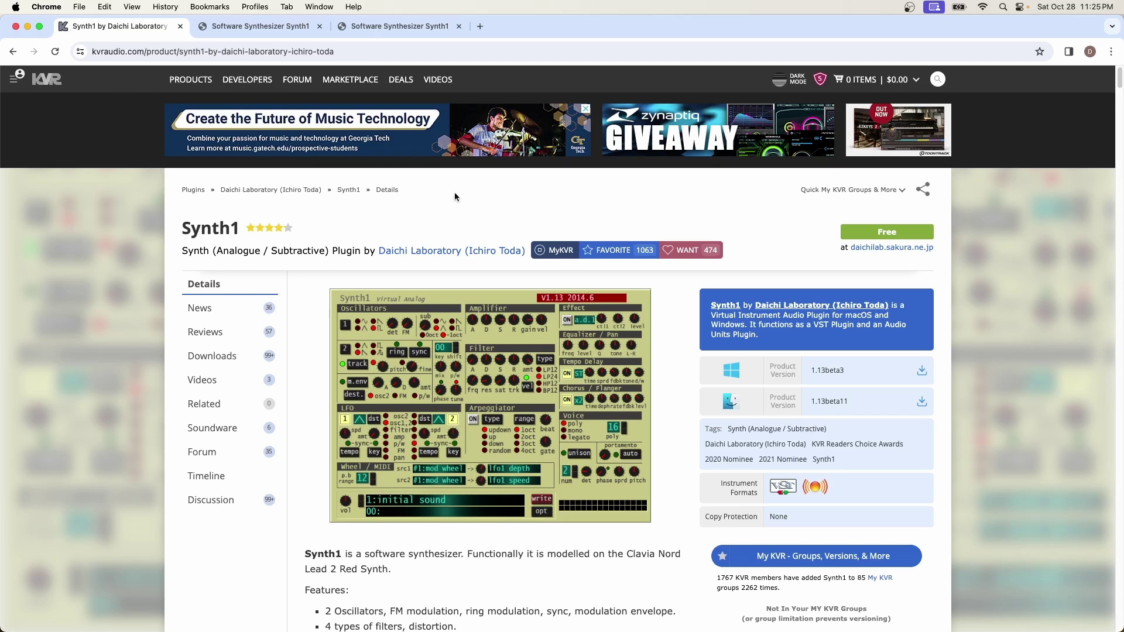
{"action": "scroll", "coordinate": [608, 310], "scroll_direction": "down", "scroll_amount": 3}
{"action": "left_click", "coordinate": [213, 249]}
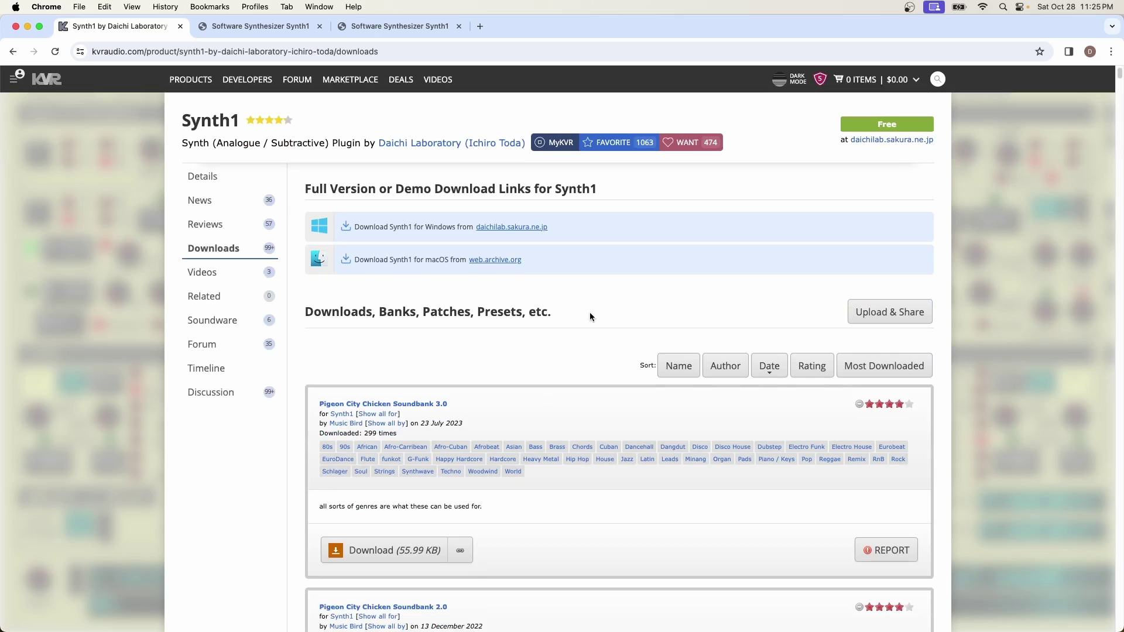
Browse the list of Synth1 user patch banks, then return to the daichilab page
{"action": "scroll", "coordinate": [592, 316], "scroll_direction": "down", "scroll_amount": 15}
{"action": "scroll", "coordinate": [594, 316], "scroll_direction": "down", "scroll_amount": 10}
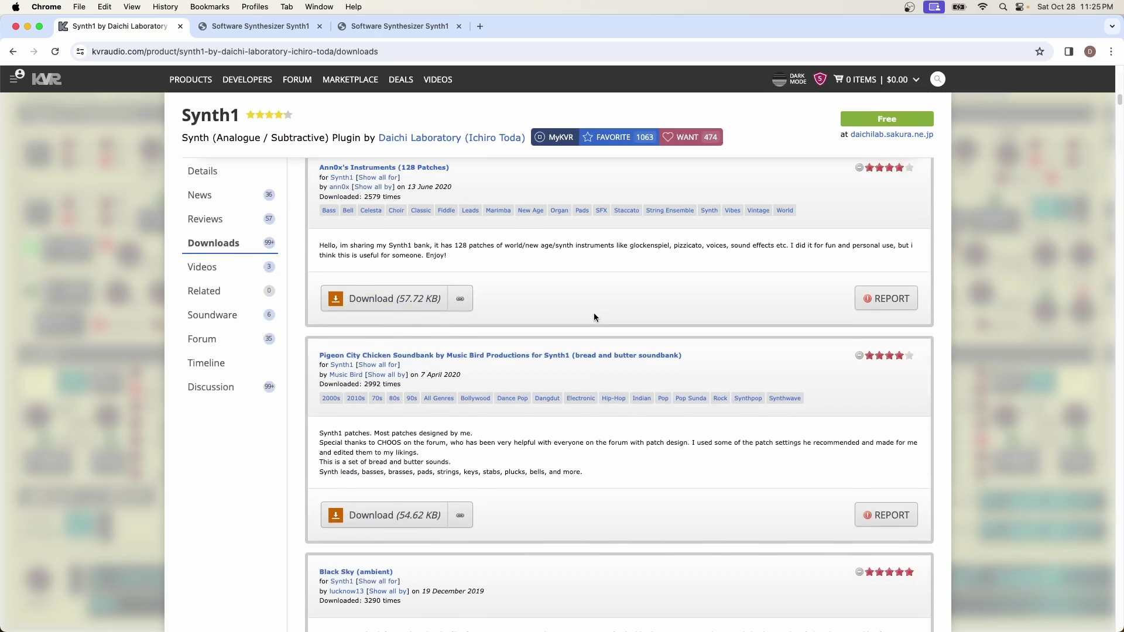
{"action": "scroll", "coordinate": [593, 317], "scroll_direction": "down", "scroll_amount": 5}
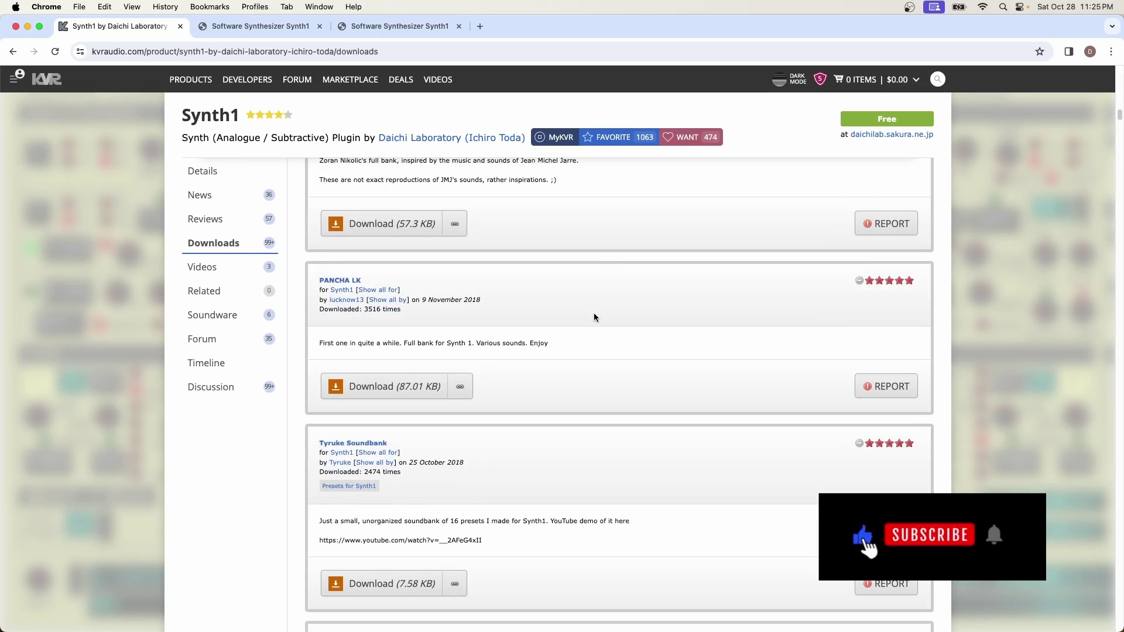
{"action": "scroll", "coordinate": [594, 317], "scroll_direction": "down", "scroll_amount": 8}
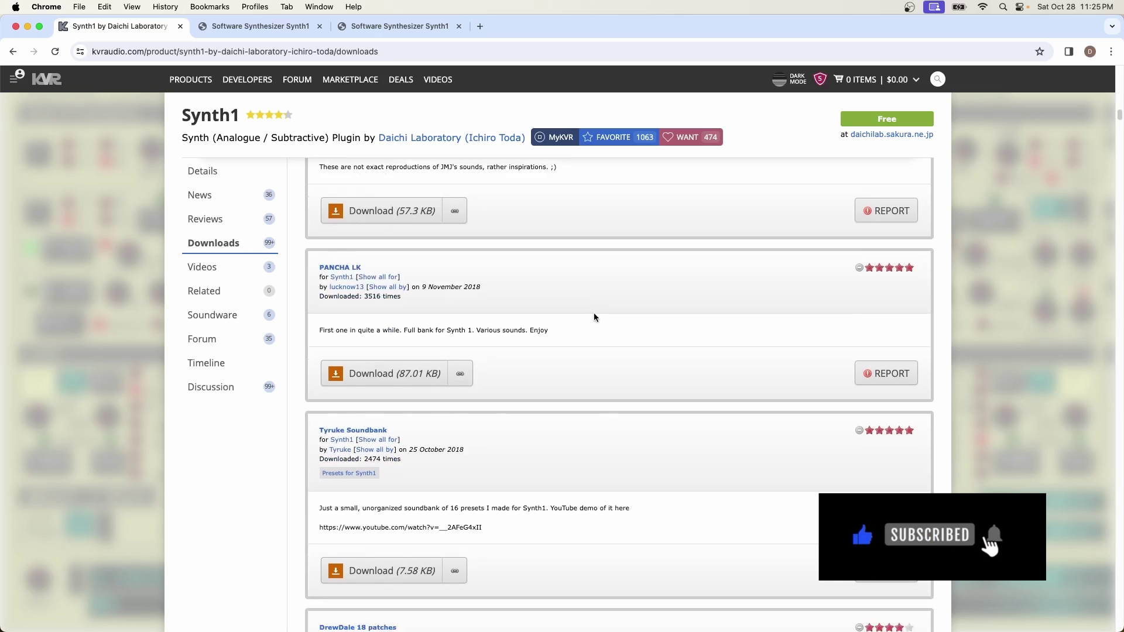
{"action": "scroll", "coordinate": [594, 317], "scroll_direction": "down", "scroll_amount": 10}
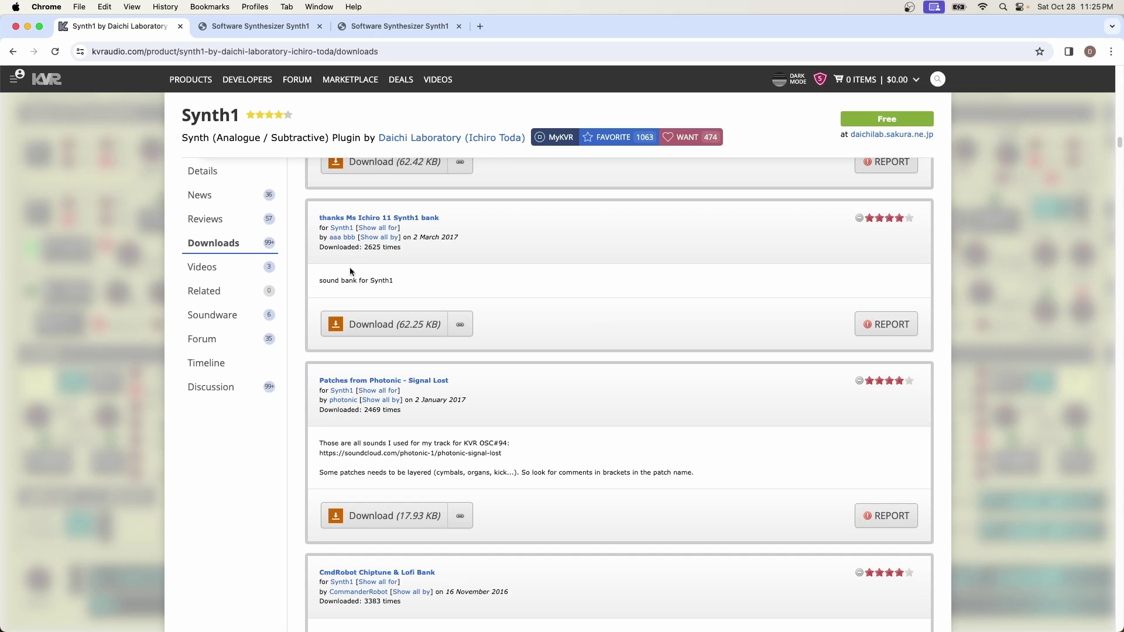
{"action": "double_click", "coordinate": [370, 247]}
{"action": "scroll", "coordinate": [637, 287], "scroll_direction": "down", "scroll_amount": 15}
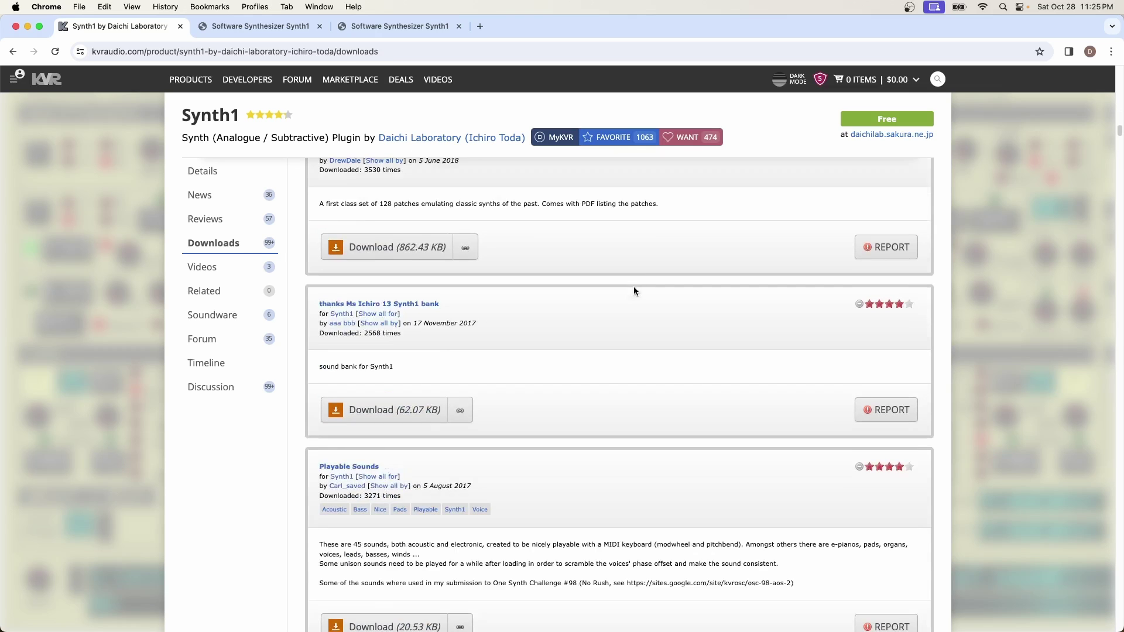
{"action": "scroll", "coordinate": [632, 296], "scroll_direction": "down", "scroll_amount": 10}
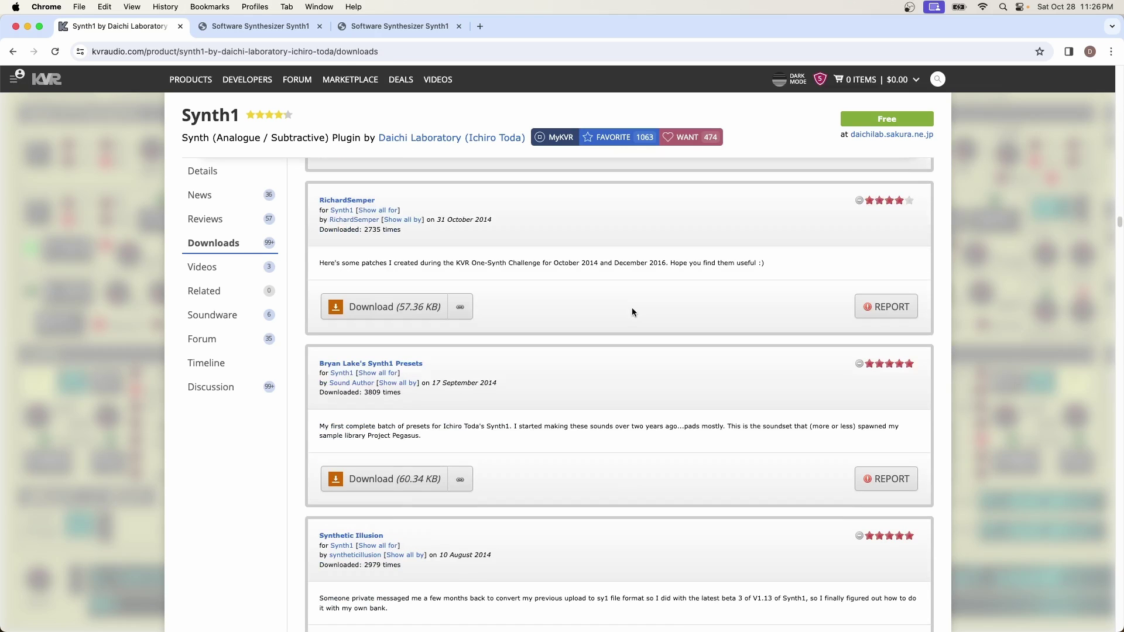
{"action": "scroll", "coordinate": [632, 311], "scroll_direction": "down", "scroll_amount": 8}
{"action": "key", "text": "super+3"}
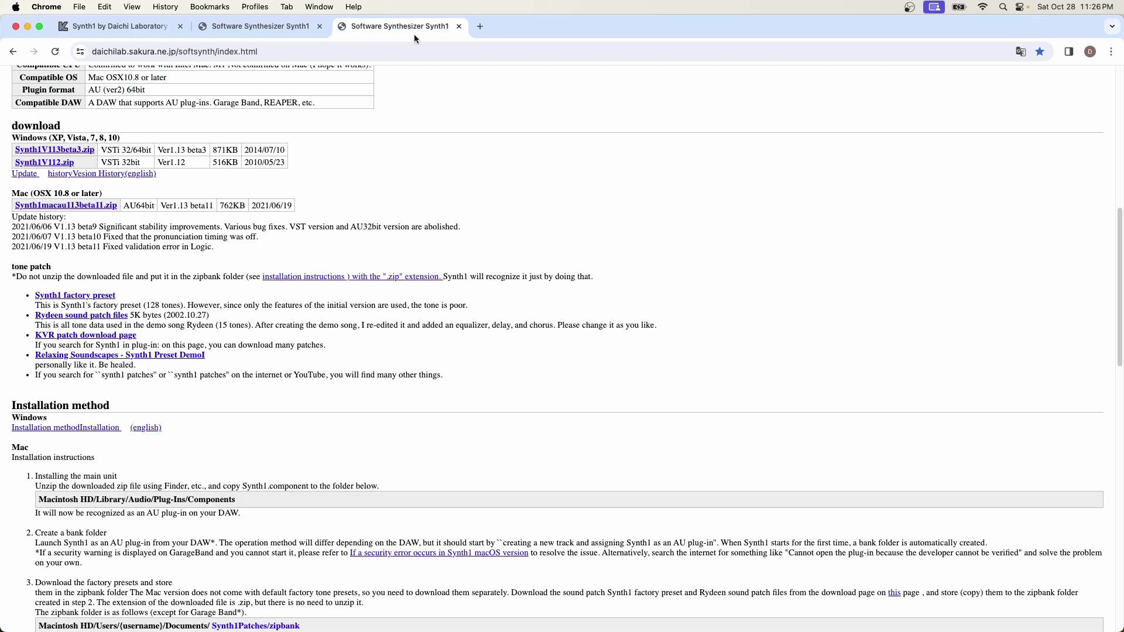
Download Synth1macau113beta11.zip and unzip it in Downloads to get Synth1.component
{"action": "left_click", "coordinate": [89, 206]}
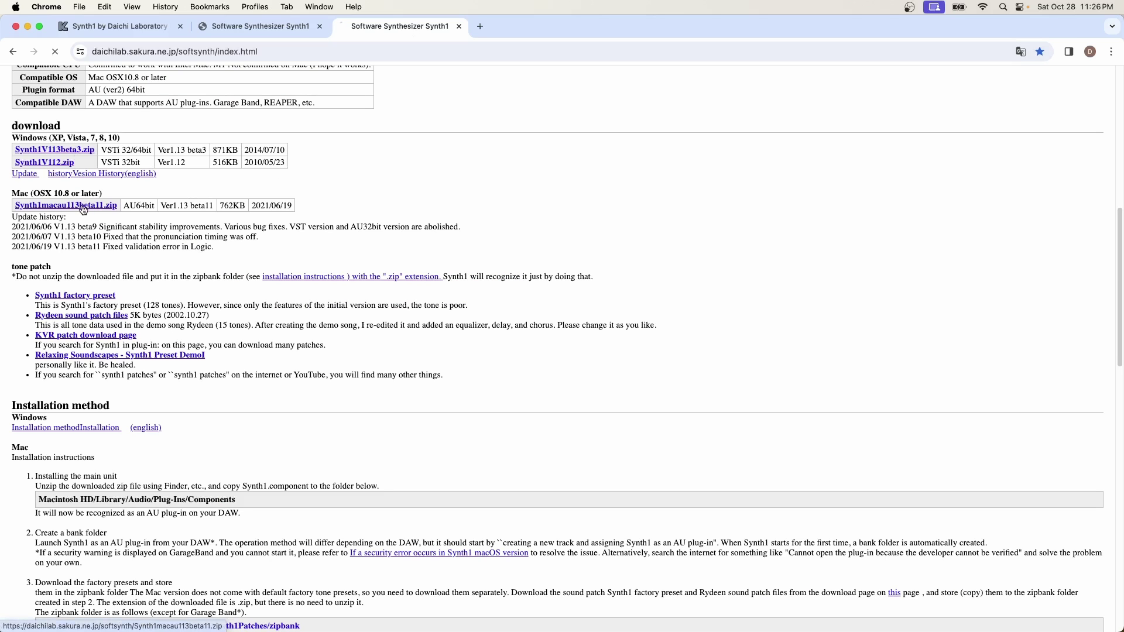
{"action": "left_click", "coordinate": [1048, 54]}
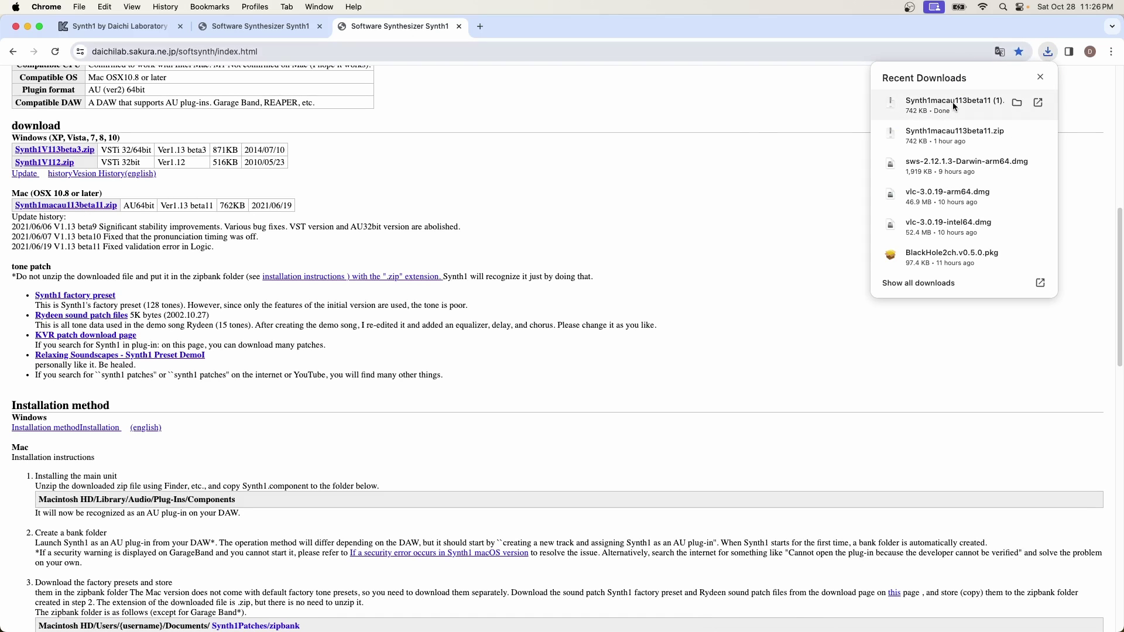
{"action": "mouse_move", "coordinate": [581, 628]}
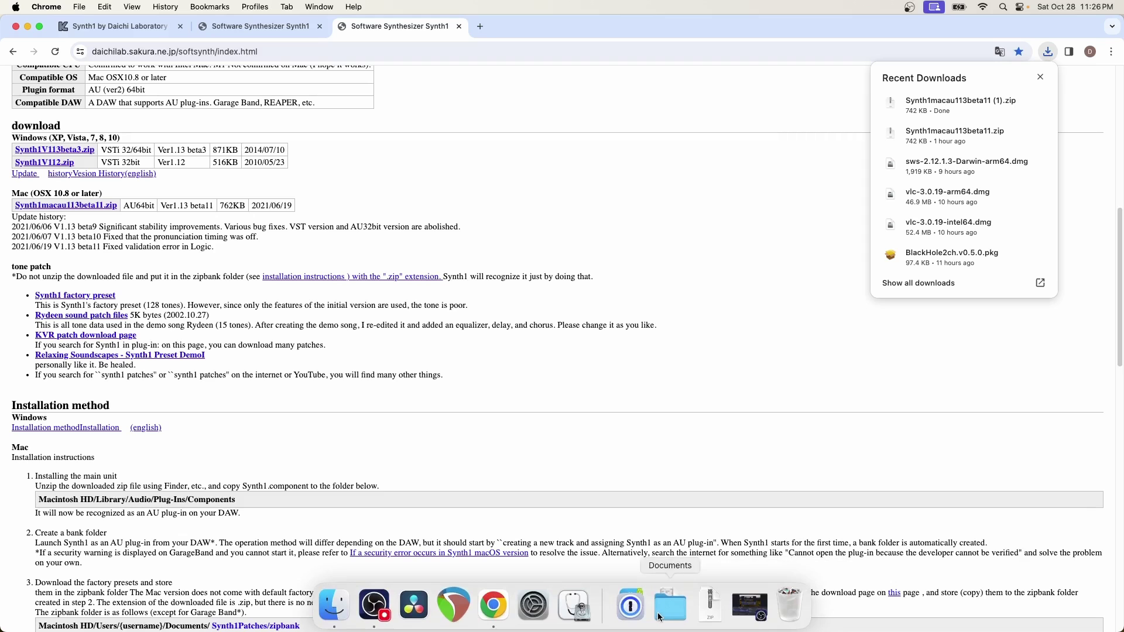
{"action": "left_click", "coordinate": [710, 604]}
{"action": "left_click", "coordinate": [752, 249]}
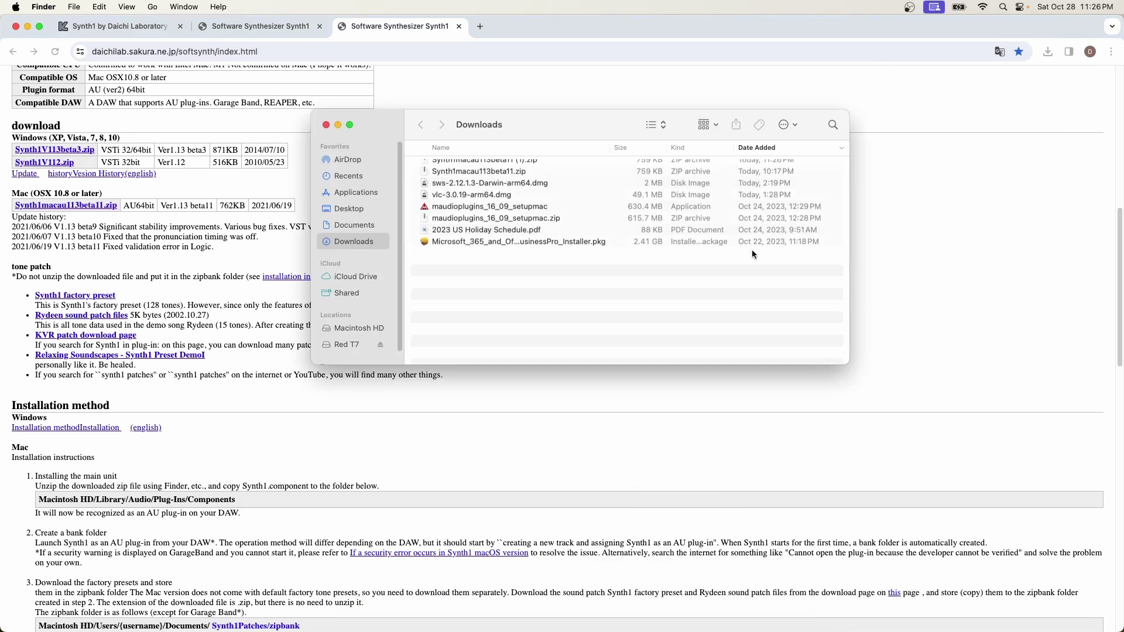
{"action": "left_click", "coordinate": [484, 182]}
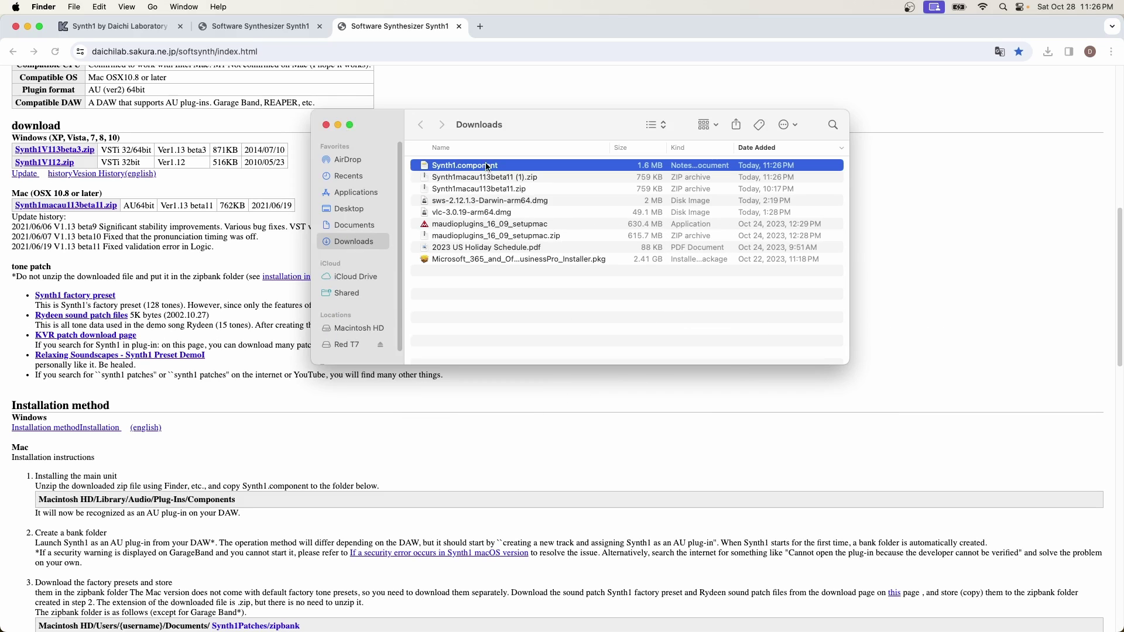
{"action": "key", "text": "super+n"}
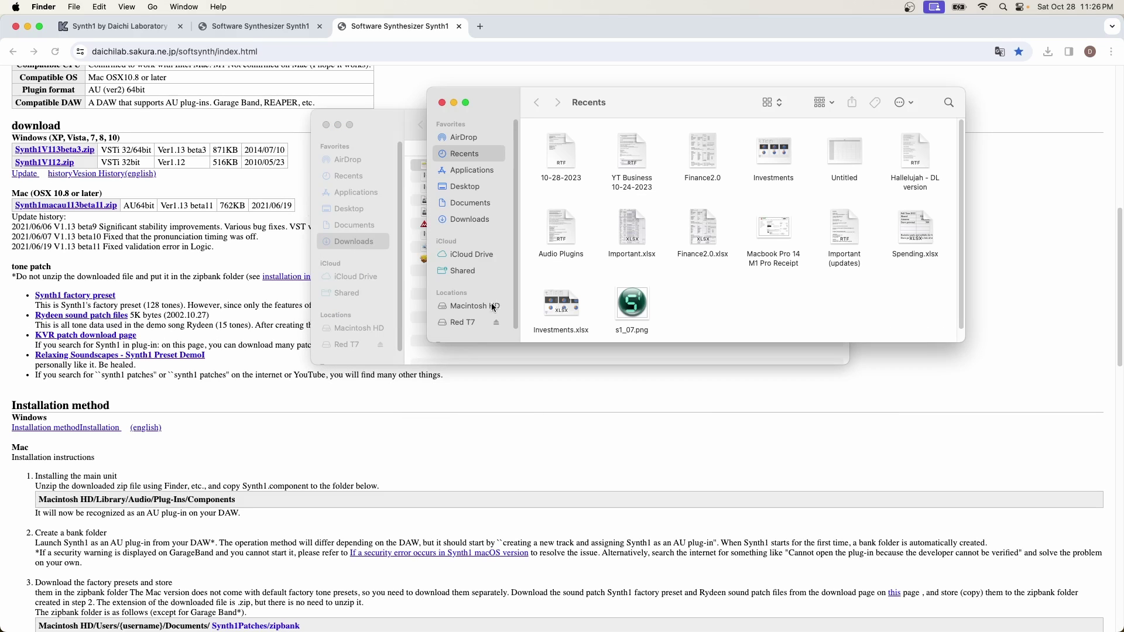
Browse Macintosh HD's Library > Audio > Plug-Ins, then switch the Finder window to column view
{"action": "left_click", "coordinate": [487, 306]}
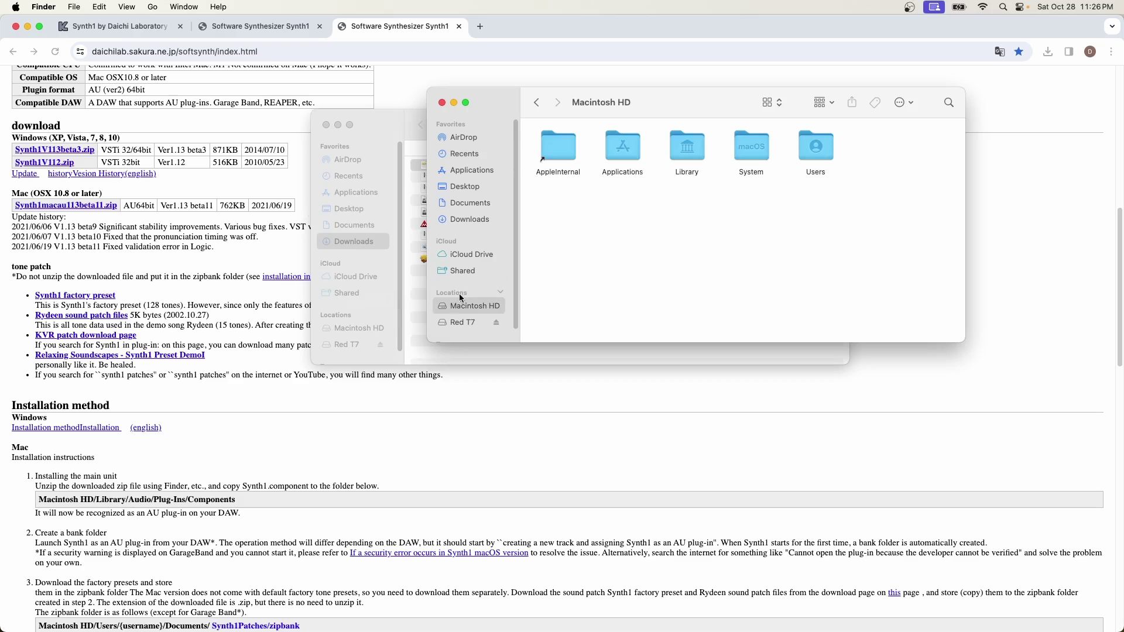
{"action": "left_click", "coordinate": [690, 145]}
{"action": "double_click", "coordinate": [690, 146]}
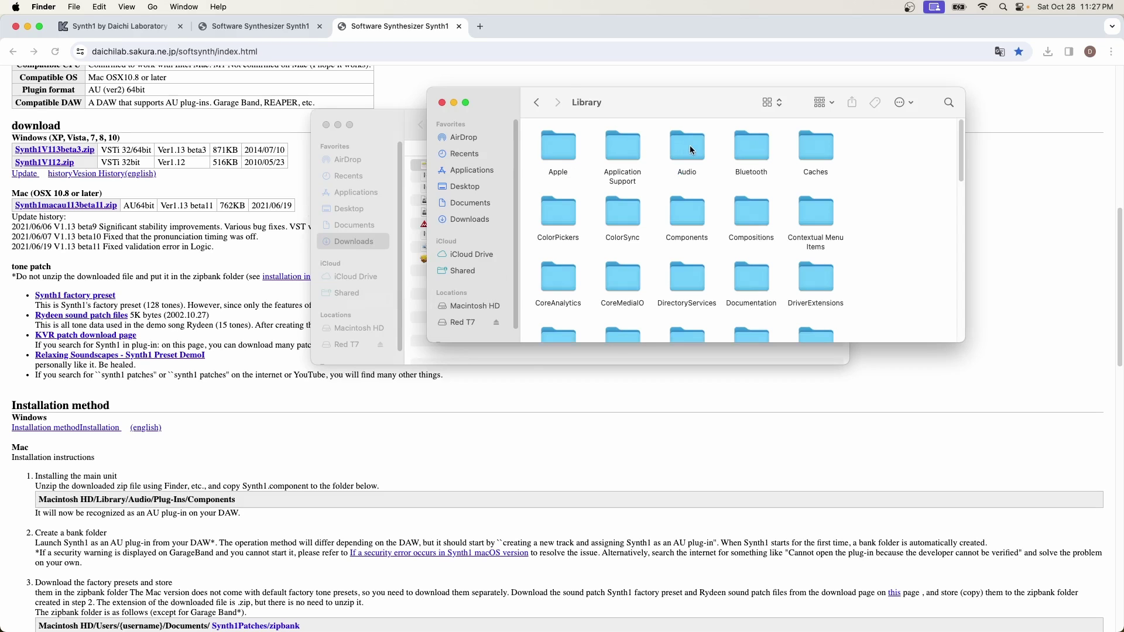
{"action": "double_click", "coordinate": [691, 150]}
{"action": "double_click", "coordinate": [624, 217]}
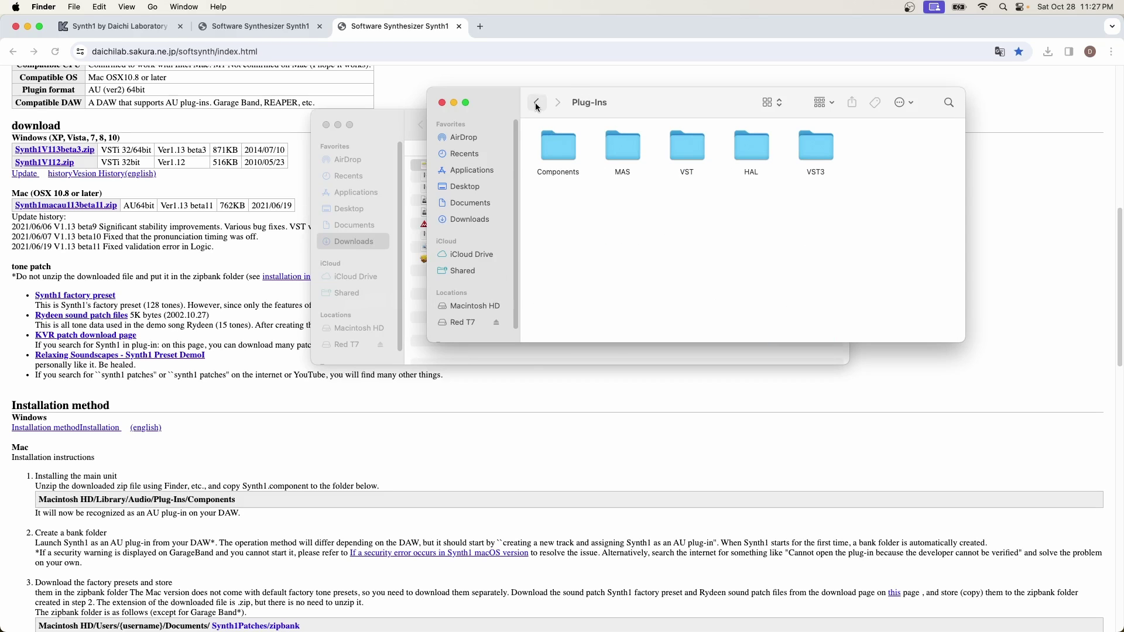
{"action": "left_click", "coordinate": [536, 106]}
{"action": "left_click", "coordinate": [536, 105]}
{"action": "left_click", "coordinate": [537, 105]}
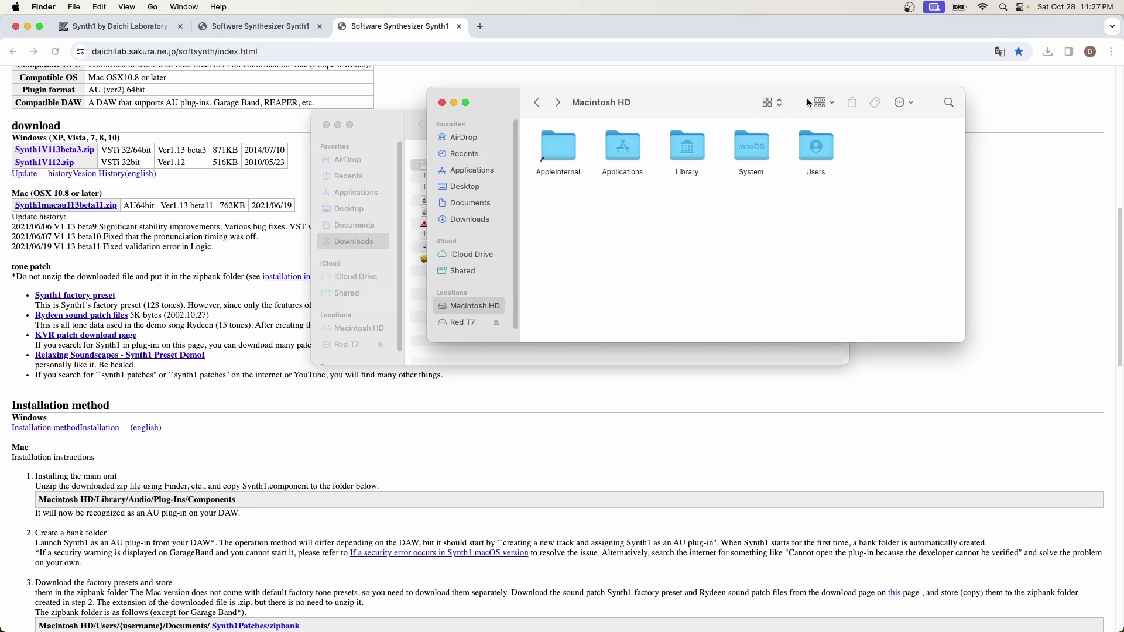
{"action": "left_click", "coordinate": [772, 103]}
{"action": "left_click", "coordinate": [779, 128]}
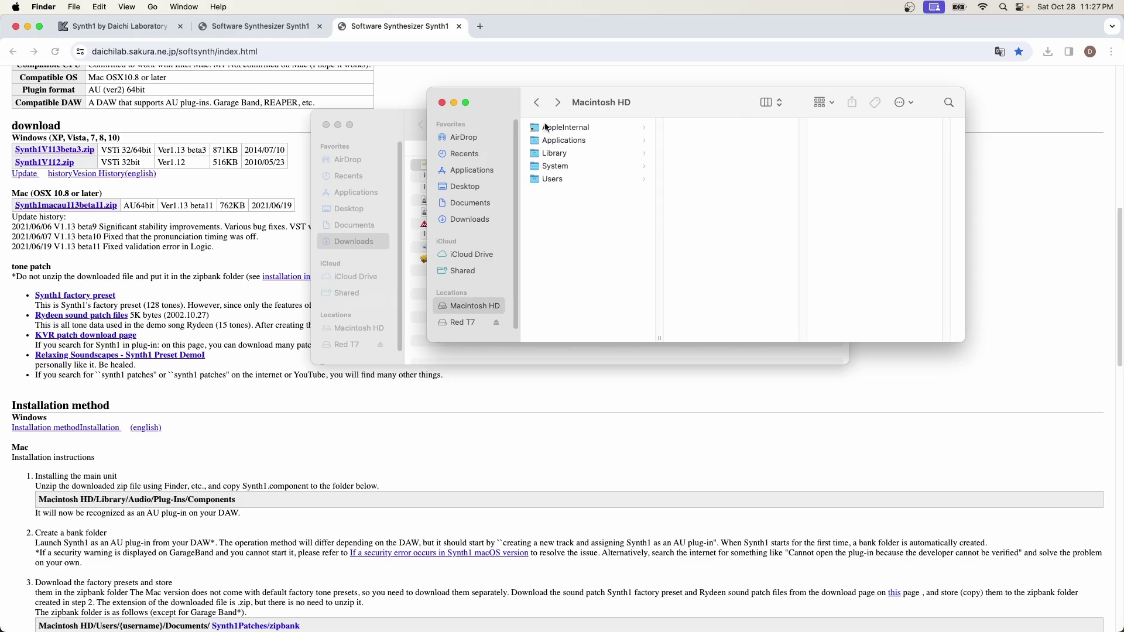
Open Library > Audio > Plug-Ins > Components in columns and move it below Downloads
{"action": "left_click", "coordinate": [572, 154]}
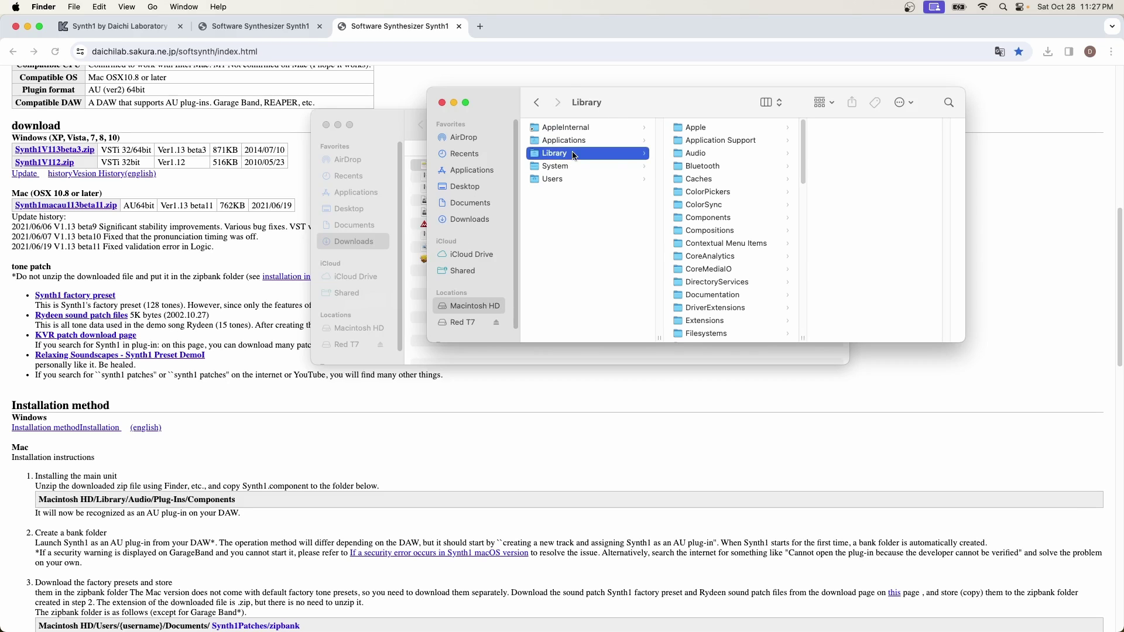
{"action": "left_click", "coordinate": [726, 153]}
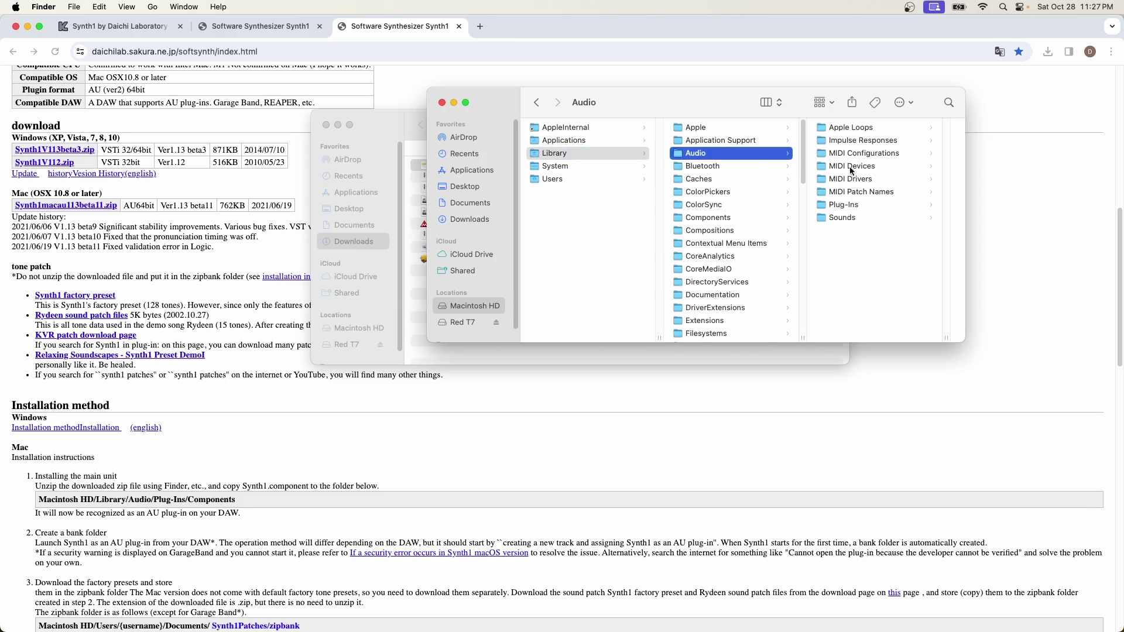
{"action": "left_click", "coordinate": [848, 206]}
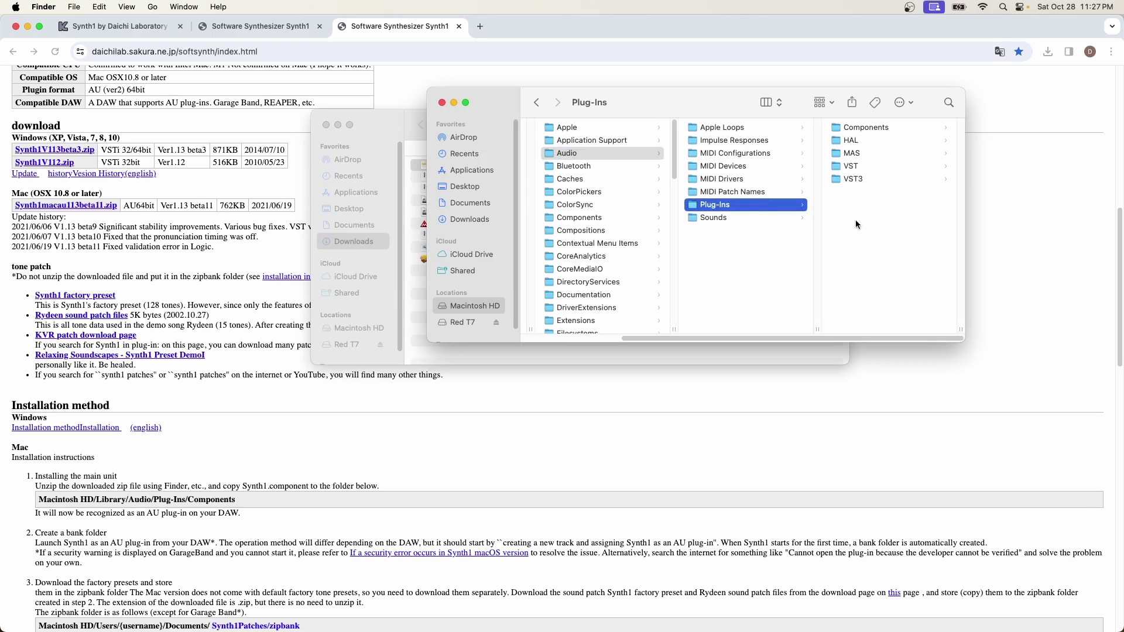
{"action": "left_click", "coordinate": [877, 127]}
{"action": "left_click_drag", "start_coordinate": [464, 93], "coordinate": [344, 377]}
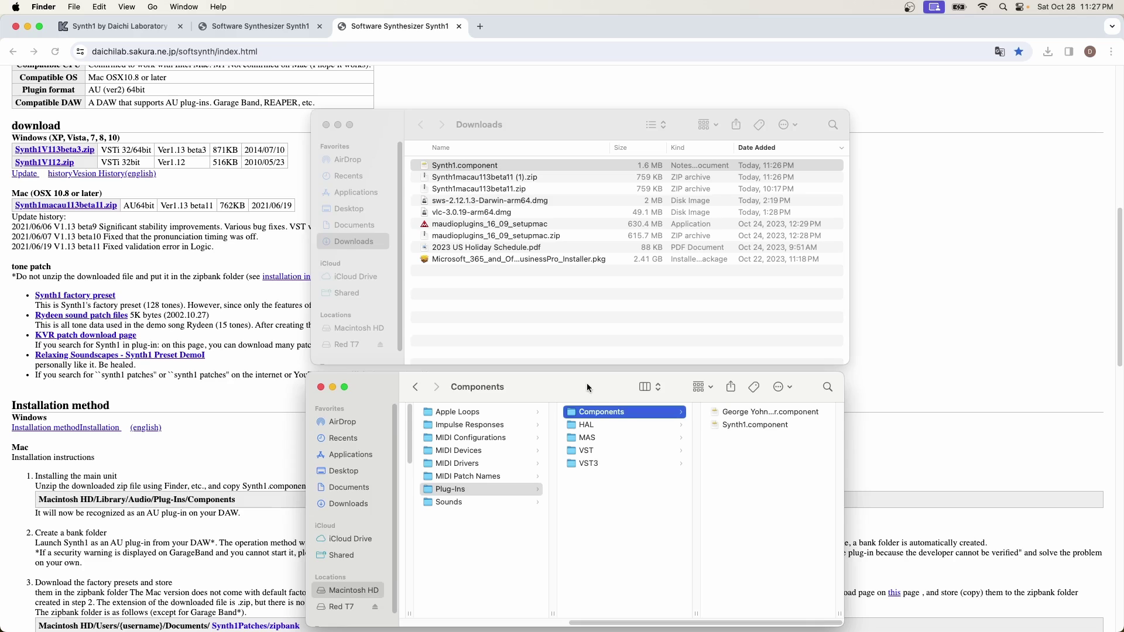
{"action": "key", "text": "super+w"}
{"action": "key", "text": "super+w"}
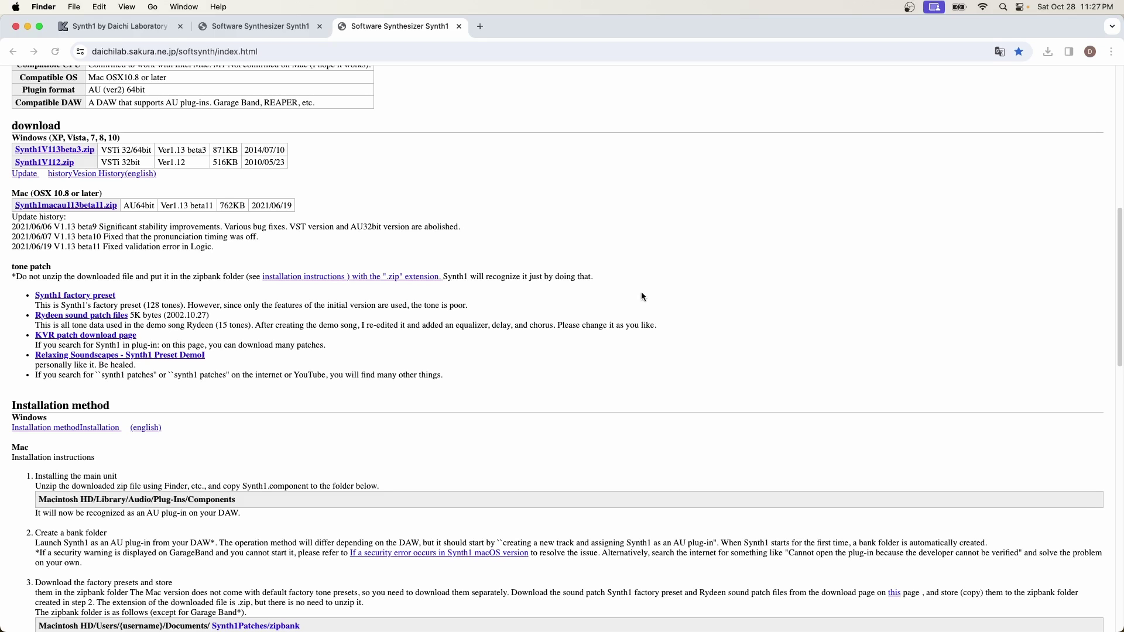
Open a fresh Finder window from the Dock, showing Recents
{"action": "mouse_move", "coordinate": [629, 610]}
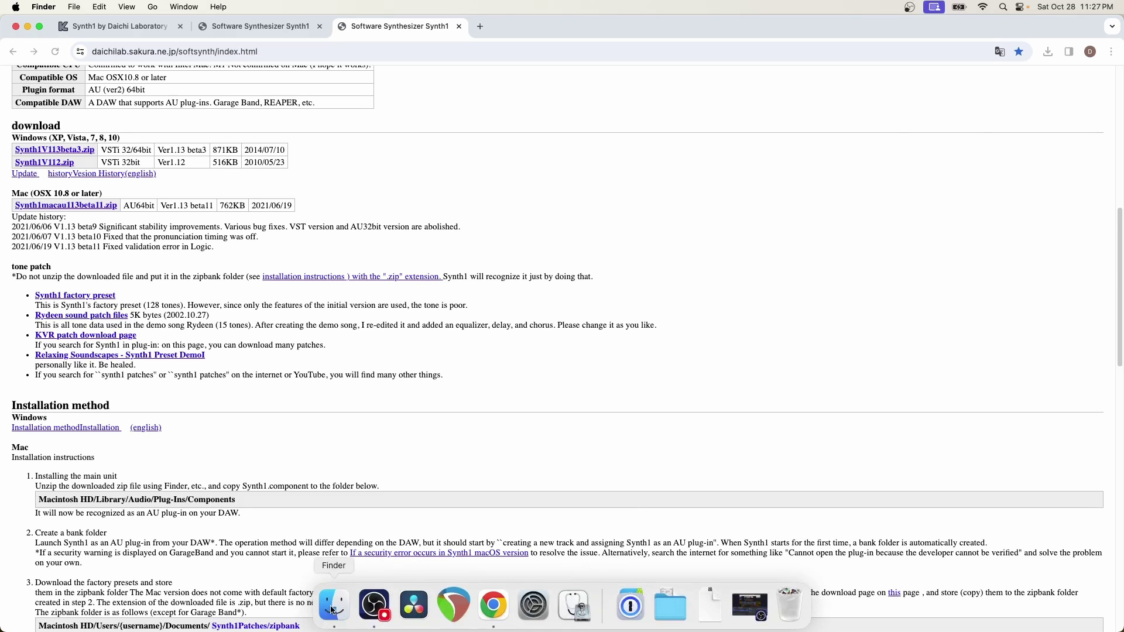
{"action": "left_click", "coordinate": [334, 606]}
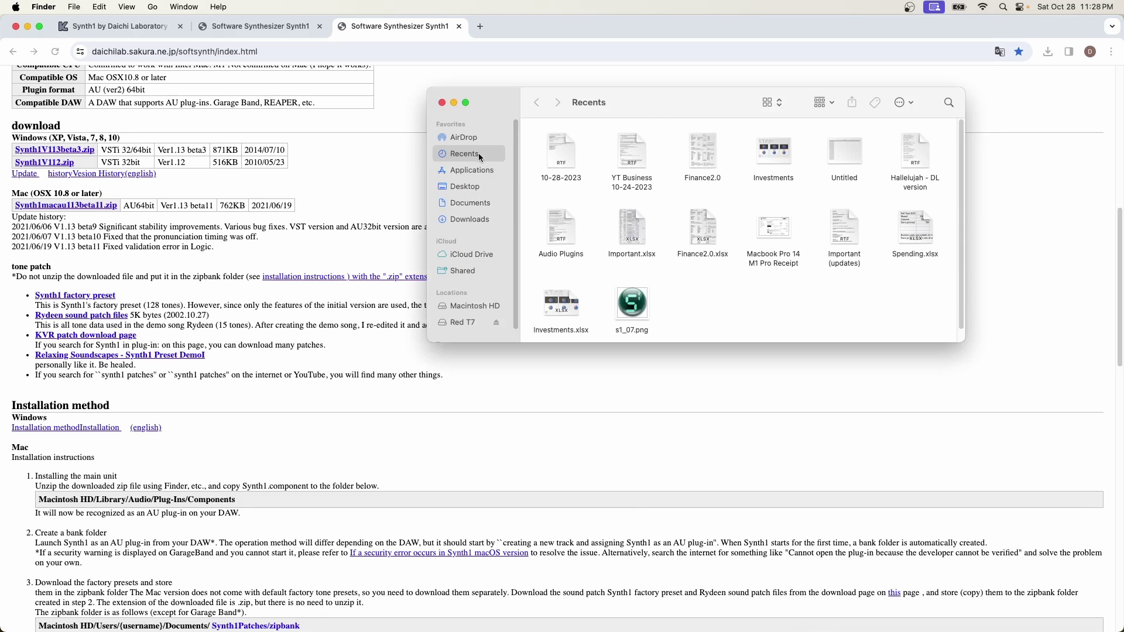
Navigate to Macintosh HD Library > Audio > Plug-Ins > Components and select Synth1.component
{"action": "left_click", "coordinate": [474, 306]}
{"action": "scroll", "coordinate": [731, 180], "scroll_direction": "up", "scroll_amount": 10}
{"action": "left_click", "coordinate": [697, 152]}
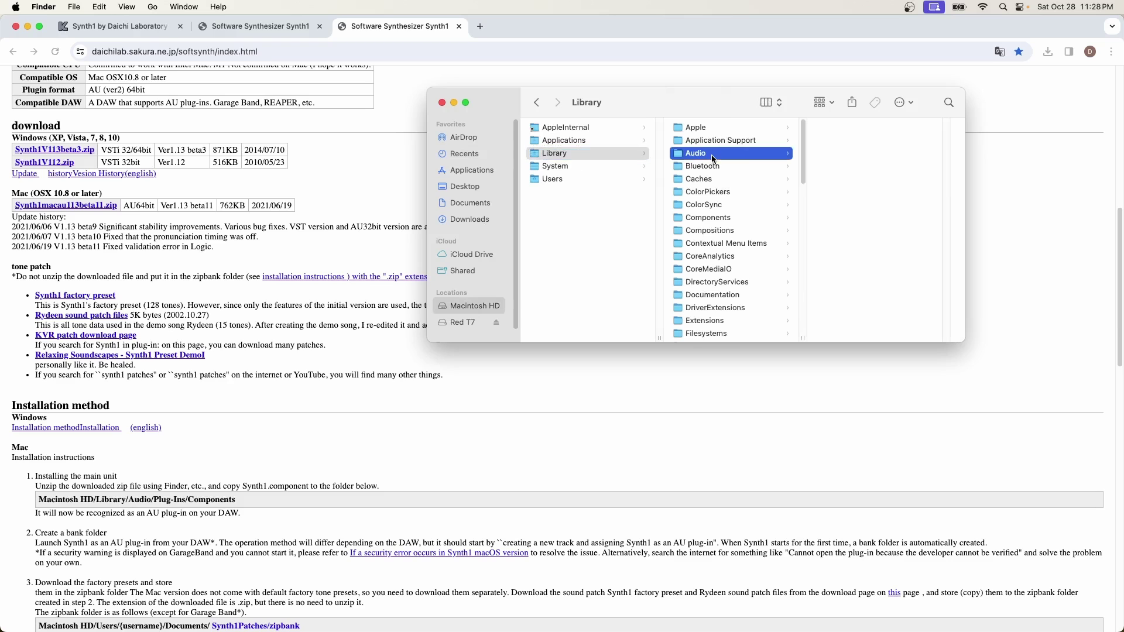
{"action": "left_click", "coordinate": [855, 205]}
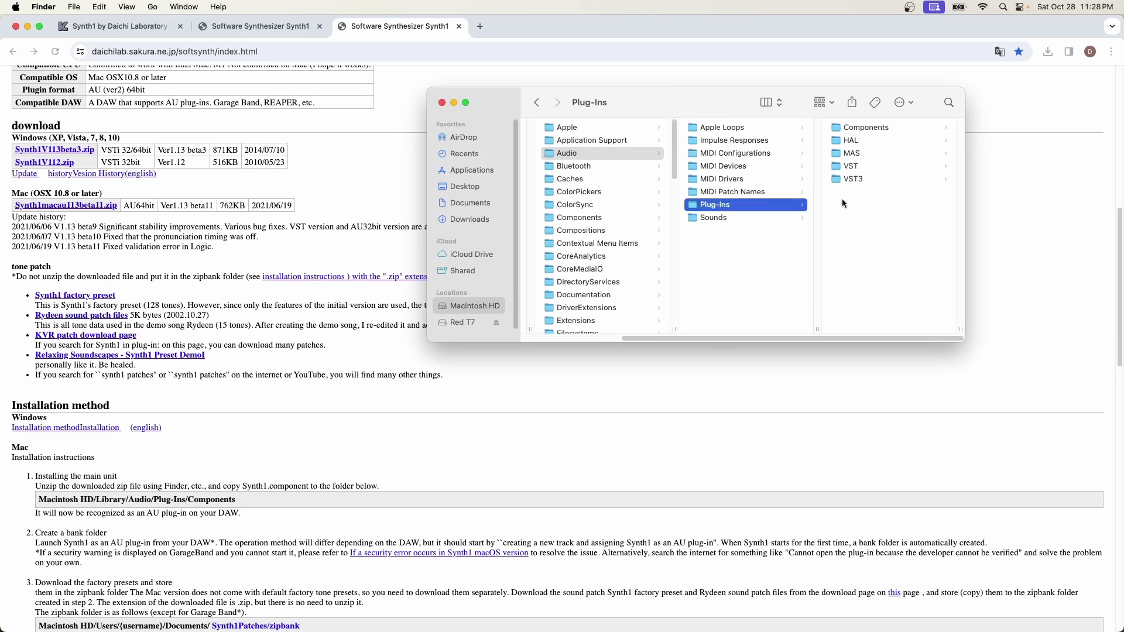
{"action": "left_click", "coordinate": [876, 128]}
{"action": "left_click", "coordinate": [869, 141]}
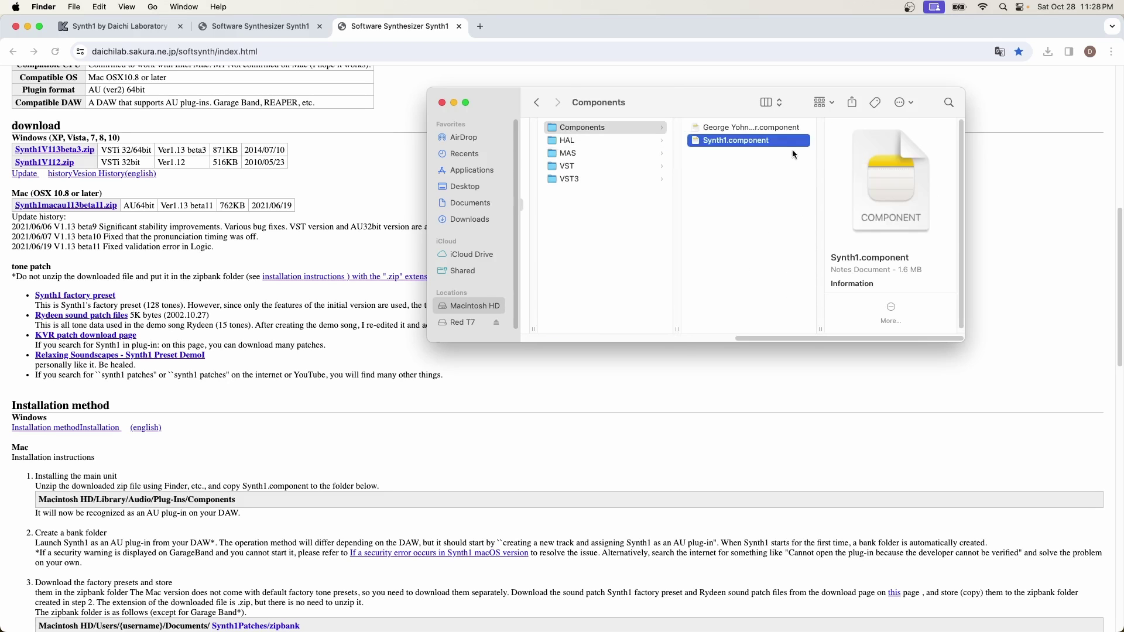
Choose Open With > Other for Synth1.component and pick Terminal from Utilities
{"action": "right_click", "coordinate": [759, 141]}
{"action": "mouse_move", "coordinate": [834, 162]}
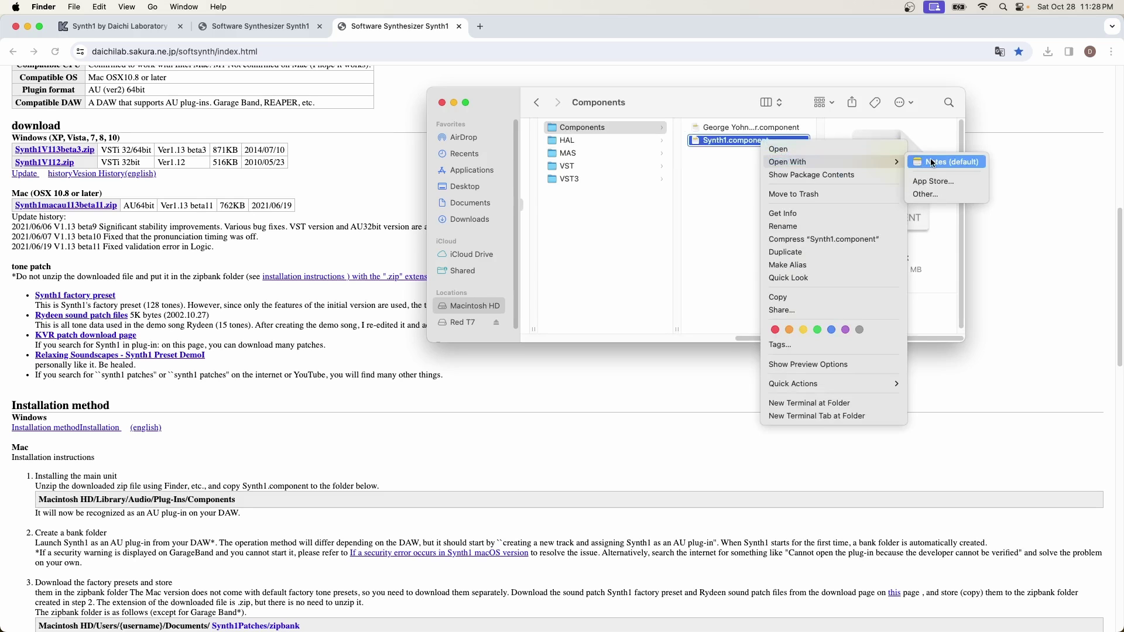
{"action": "left_click", "coordinate": [925, 193]}
{"action": "scroll", "coordinate": [606, 234], "scroll_direction": "down", "scroll_amount": 8}
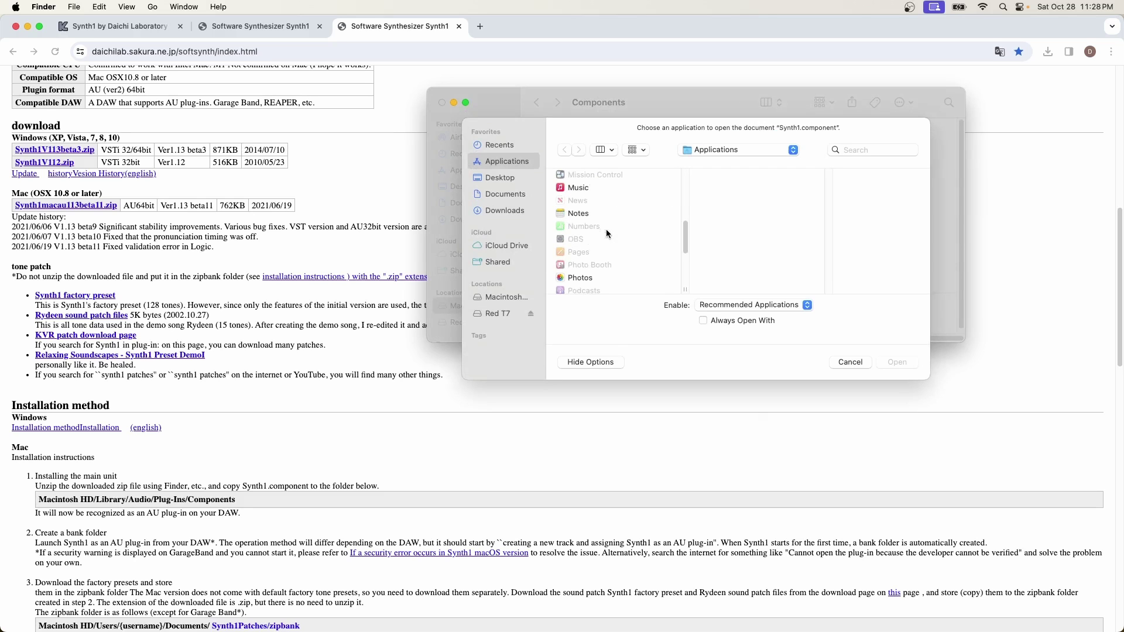
{"action": "scroll", "coordinate": [607, 233], "scroll_direction": "down", "scroll_amount": 5}
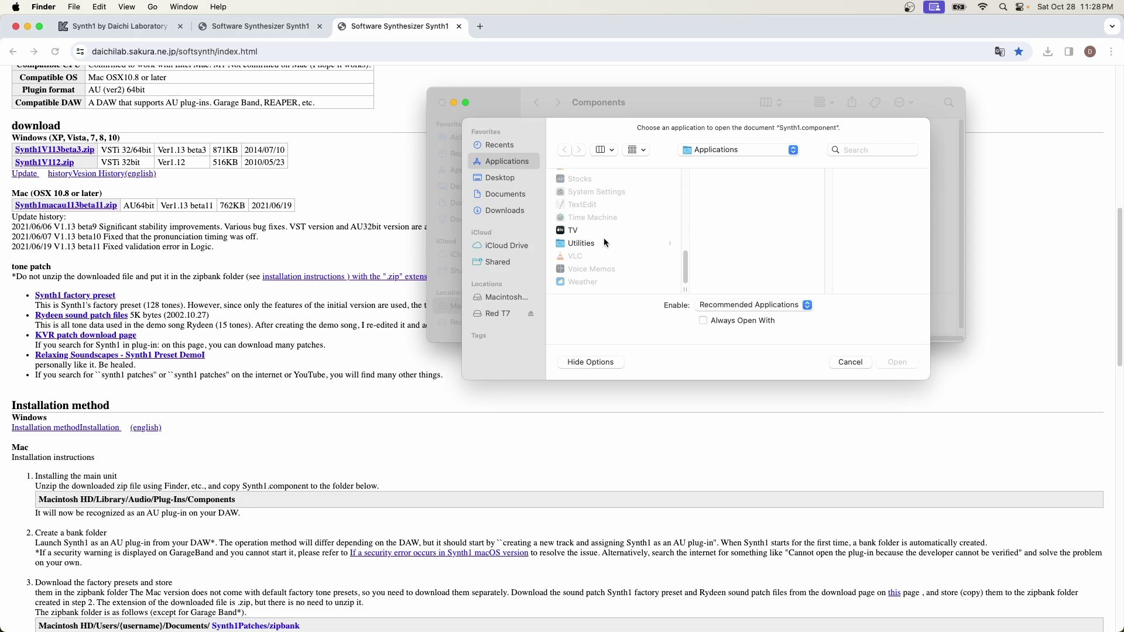
{"action": "left_click", "coordinate": [609, 243]}
{"action": "scroll", "coordinate": [743, 246], "scroll_direction": "down", "scroll_amount": 5}
{"action": "left_click", "coordinate": [733, 271]}
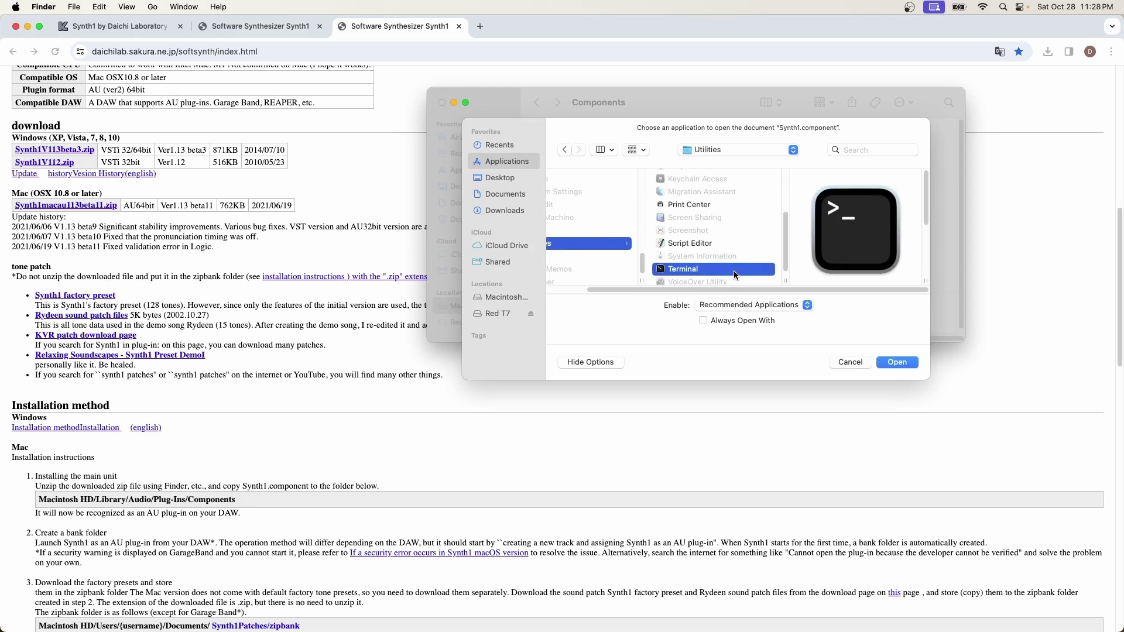
Open Synth1.component in Terminal, close Terminal, and bring the Components folder forward
{"action": "left_click", "coordinate": [889, 362]}
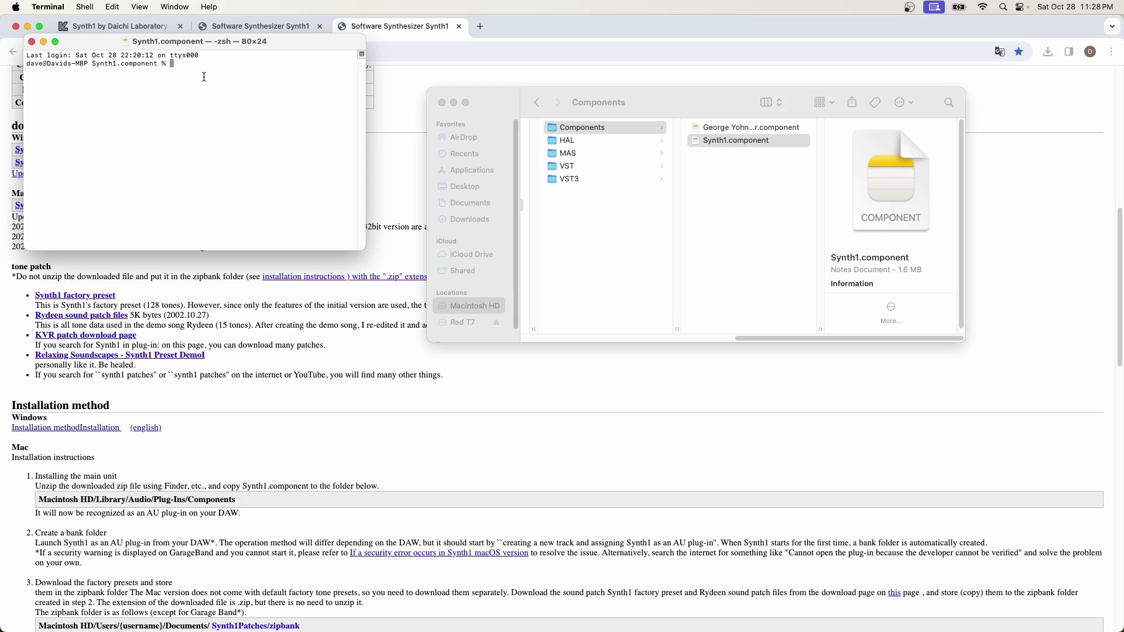
{"action": "key", "text": "super+w"}
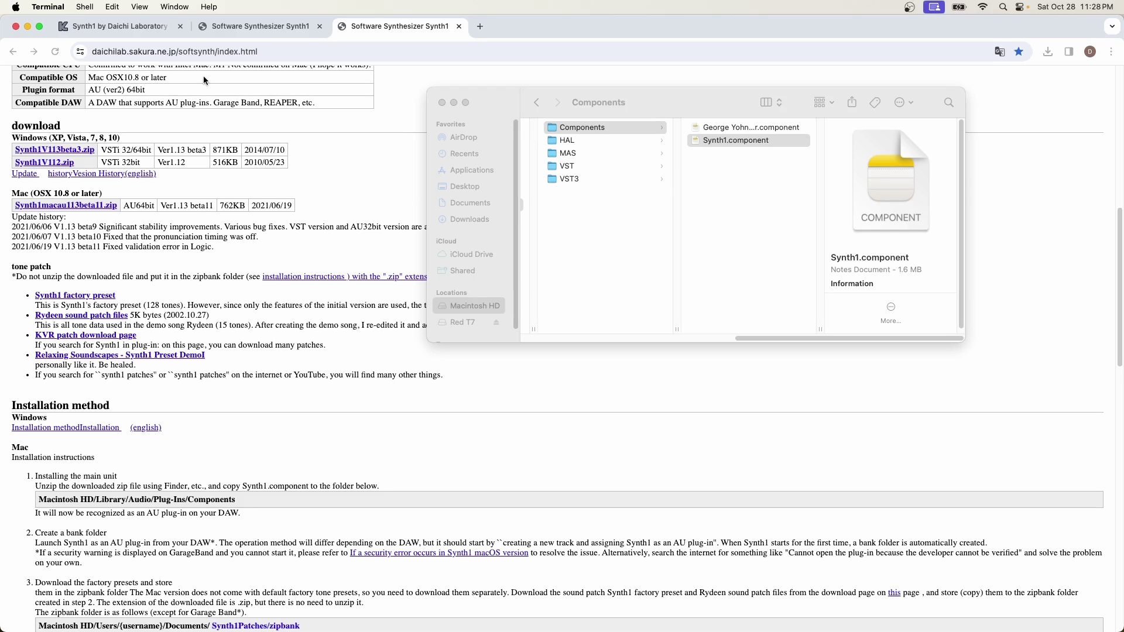
{"action": "left_click", "coordinate": [586, 232]}
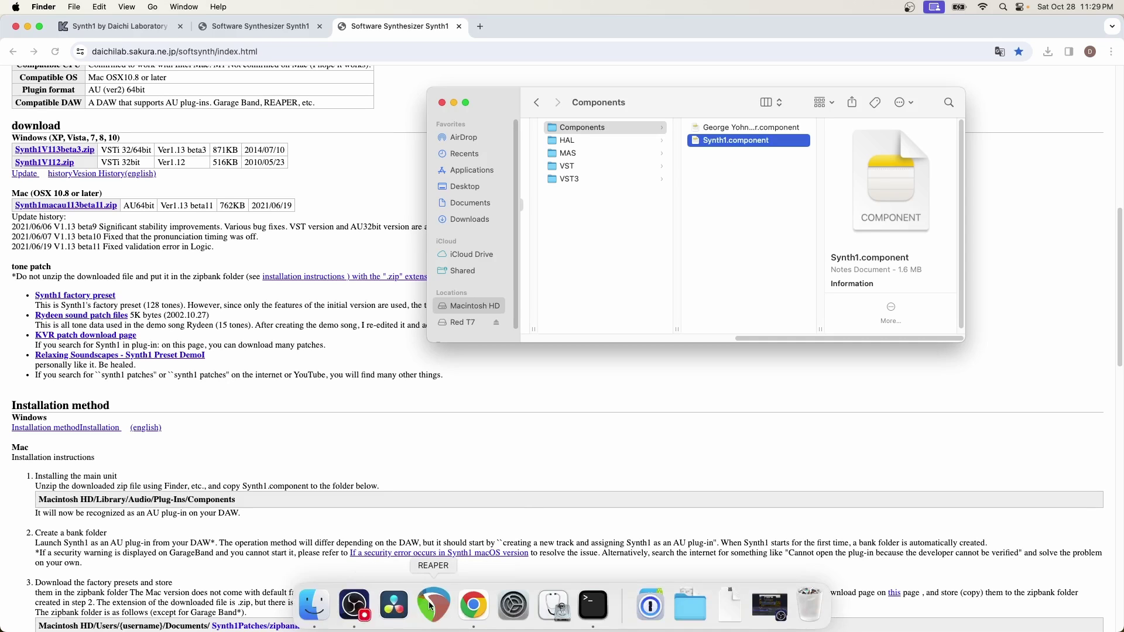
Launch REAPER and start a new project ignoring the default template, without saving
{"action": "left_click", "coordinate": [434, 604]}
{"action": "key", "text": "Down"}
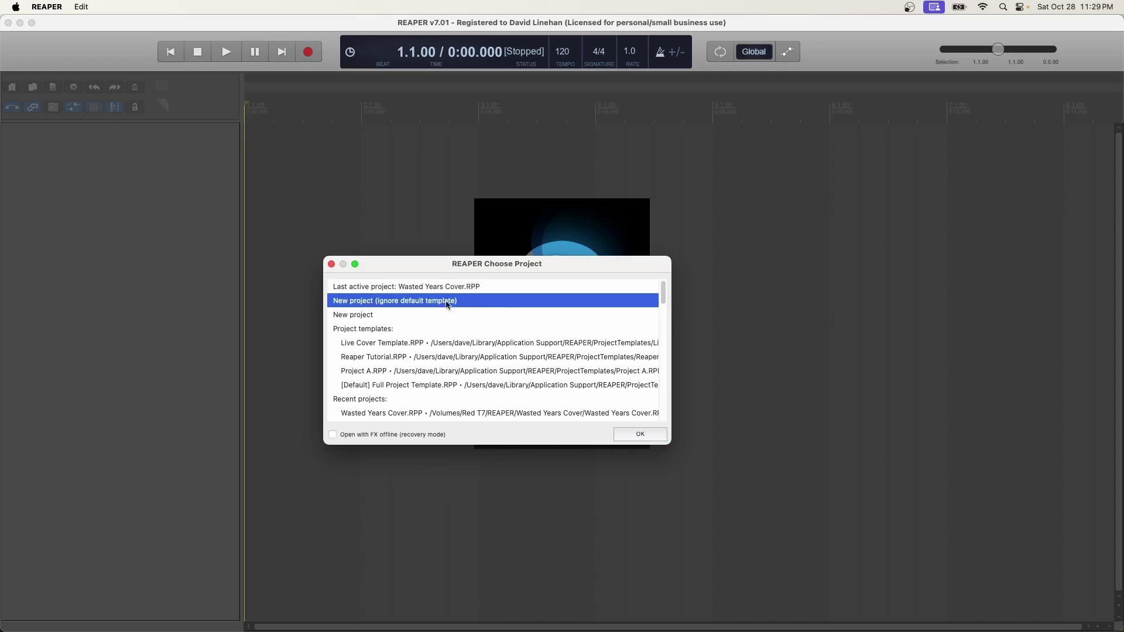
{"action": "key", "text": "Return"}
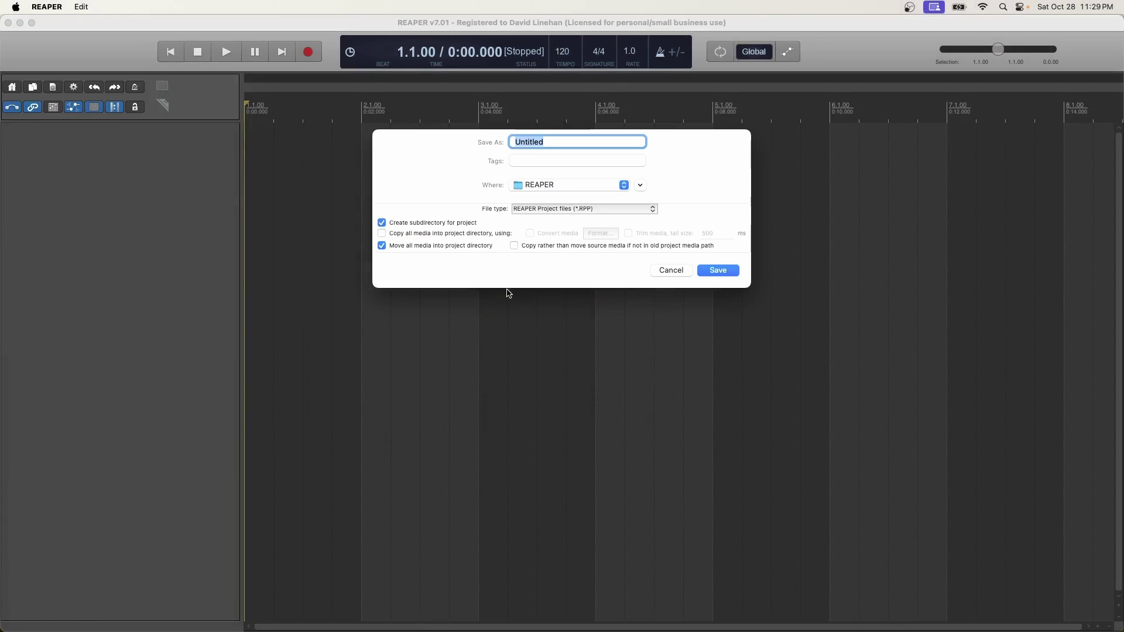
{"action": "left_click", "coordinate": [717, 270]}
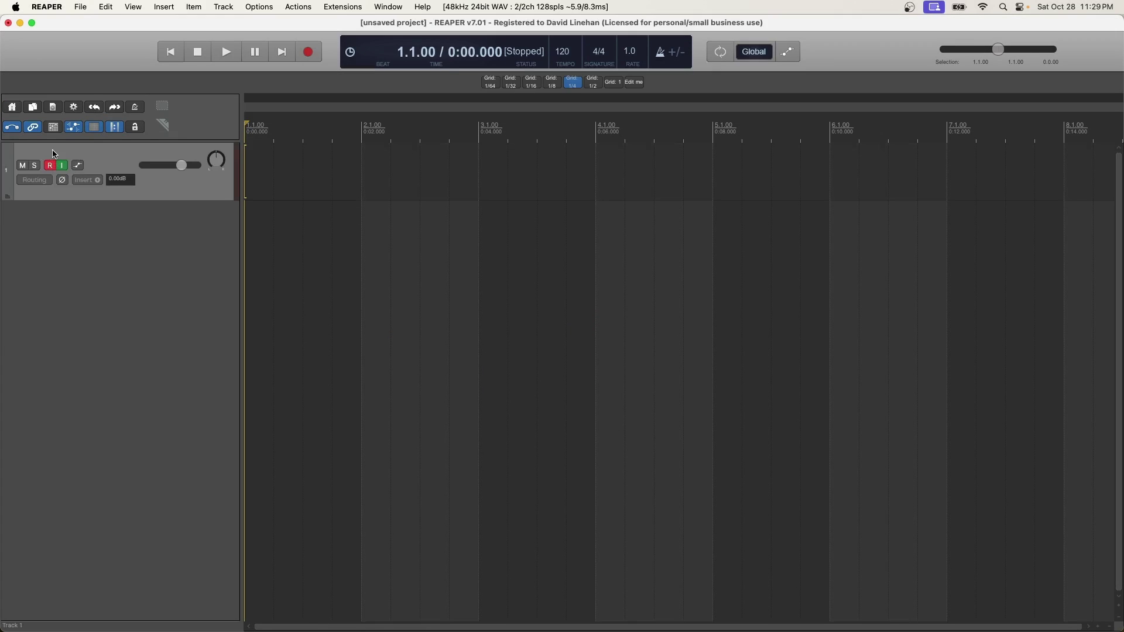
Add a new track and name it Synth1
{"action": "double_click", "coordinate": [54, 153]}
{"action": "right_click", "coordinate": [76, 226]}
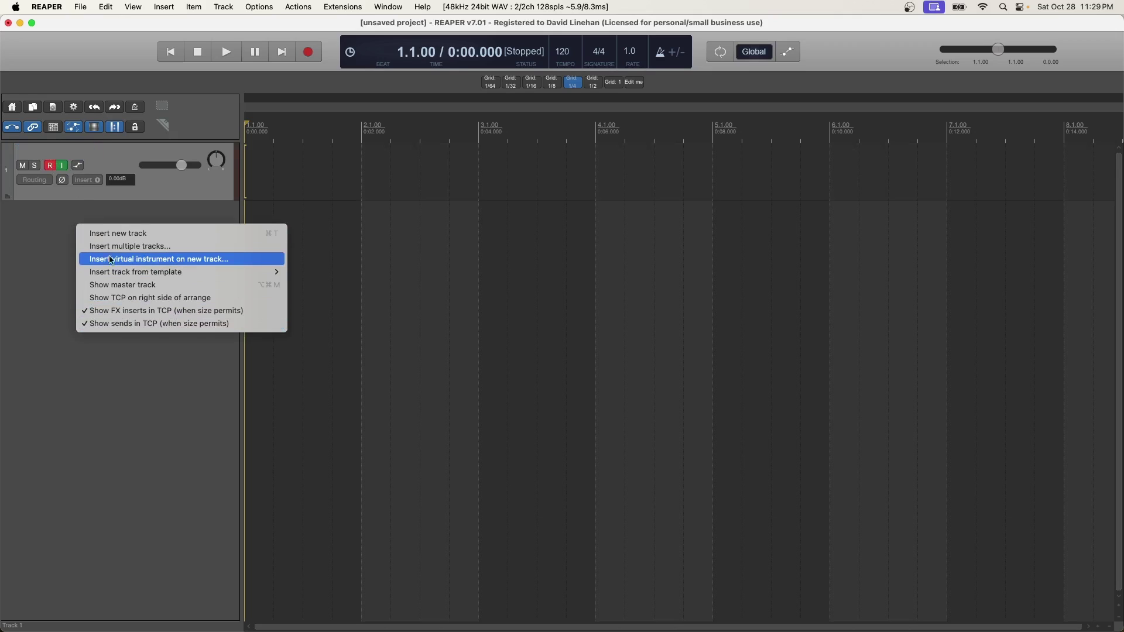
{"action": "left_click", "coordinate": [15, 240]}
{"action": "double_click", "coordinate": [51, 153]}
{"action": "type", "text": "Synth1"}
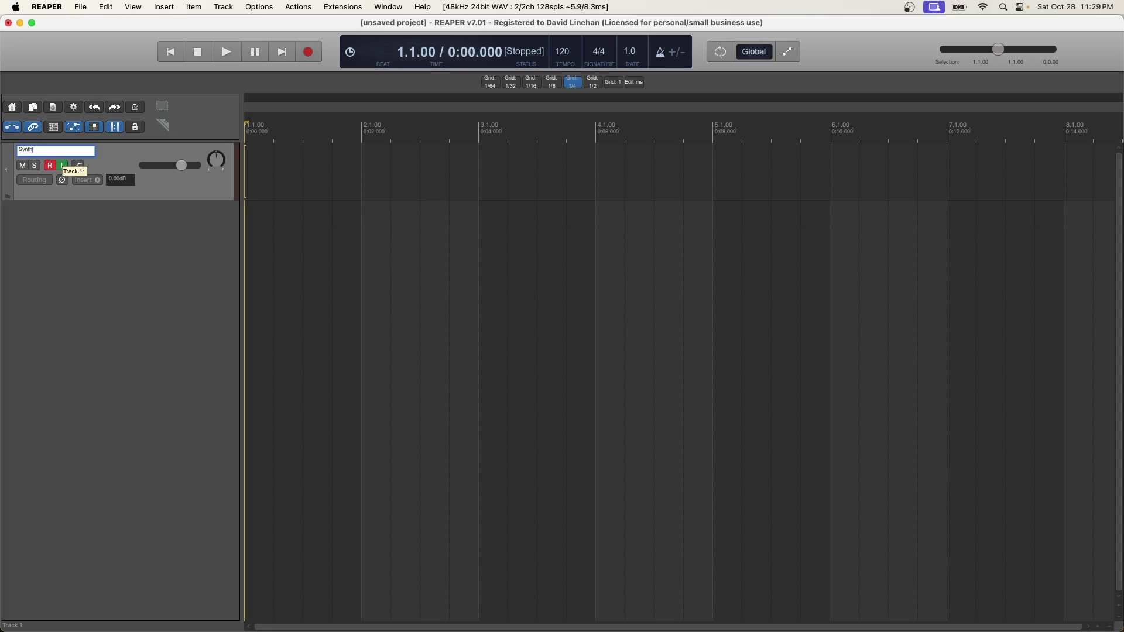
{"action": "key", "text": "Return"}
Filter the effects list for 'synth1' and locate the Synth1 (Daichi Laboratory) instrument
{"action": "left_click", "coordinate": [78, 181]}
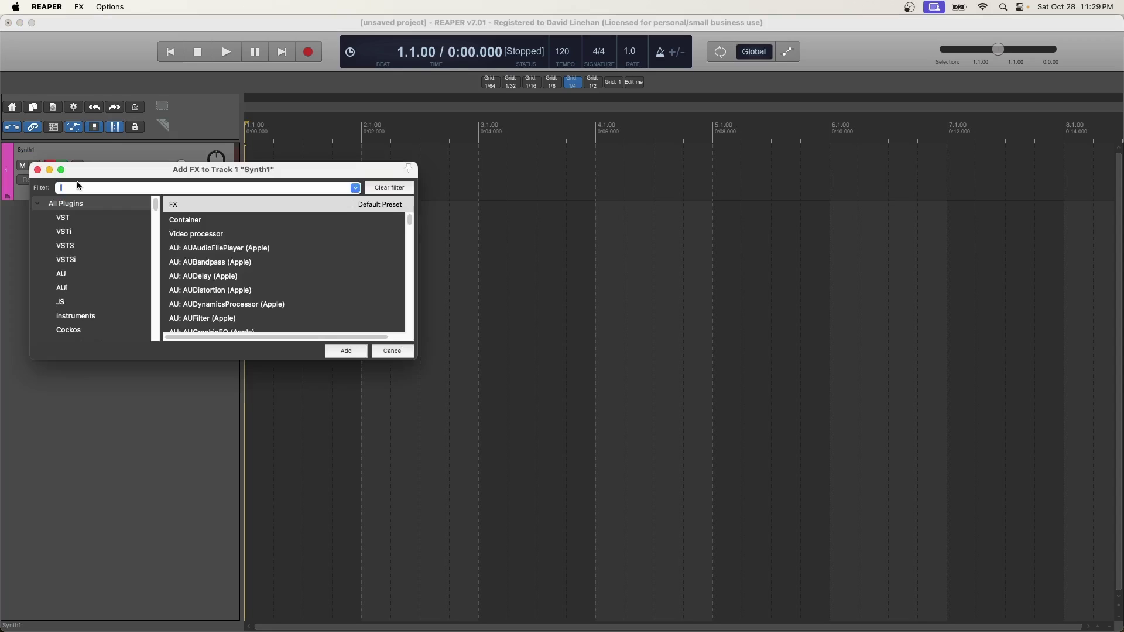
{"action": "type", "text": "synth1"}
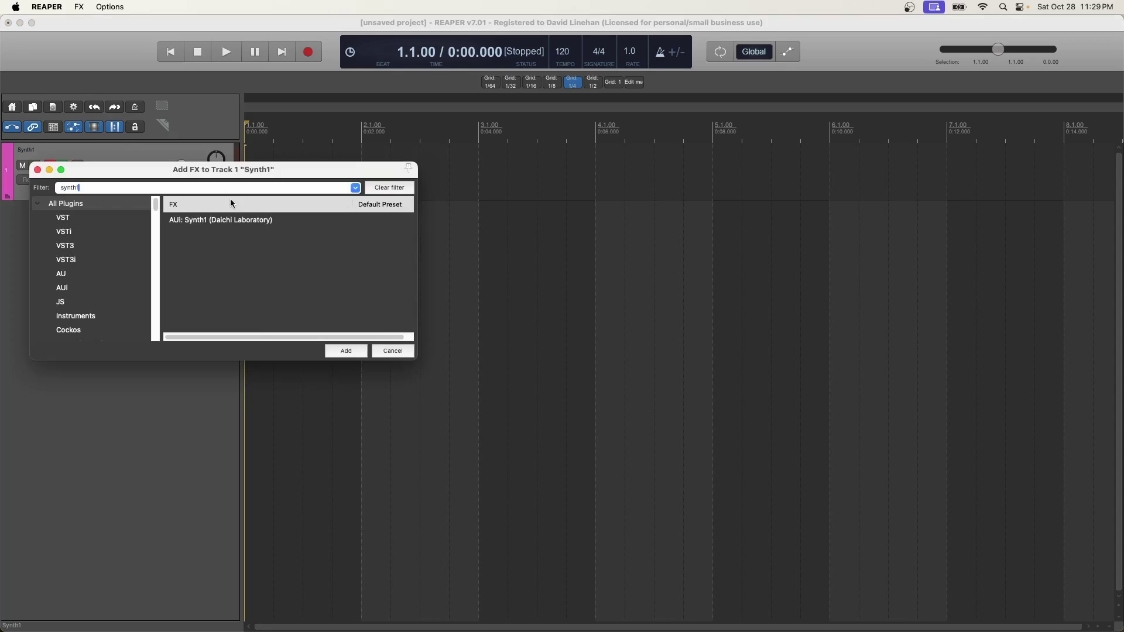
{"action": "left_click", "coordinate": [241, 221]}
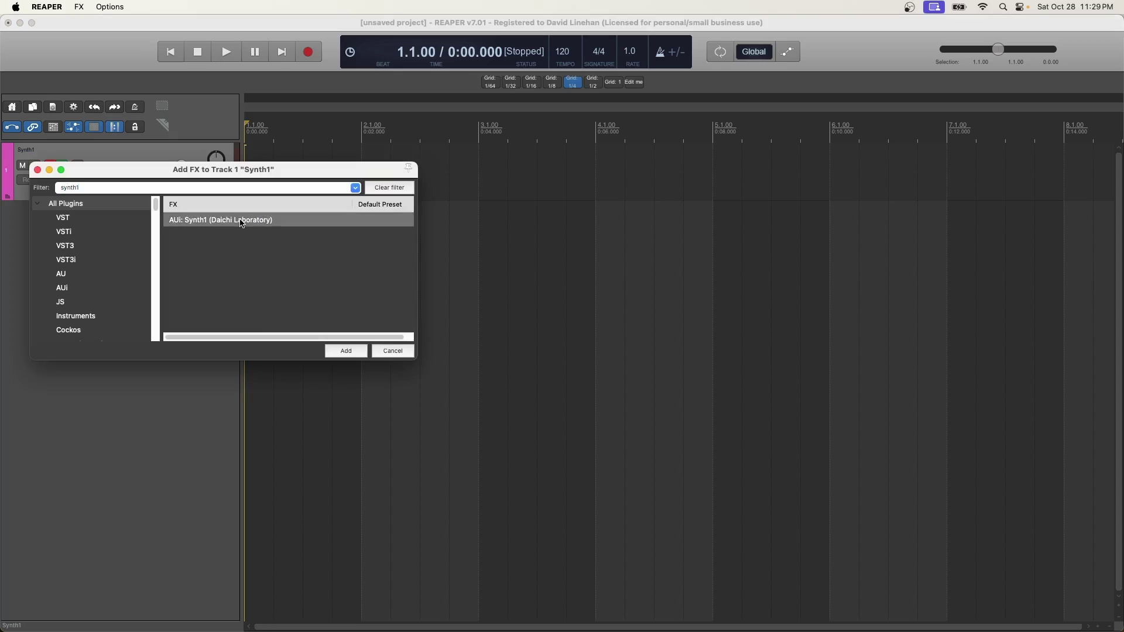
{"action": "left_click", "coordinate": [48, 170]}
{"action": "left_click", "coordinate": [47, 7]}
Rescan the VST plug-in paths under Preferences > Plug-ins > VST, then close Preferences
{"action": "left_click", "coordinate": [60, 44]}
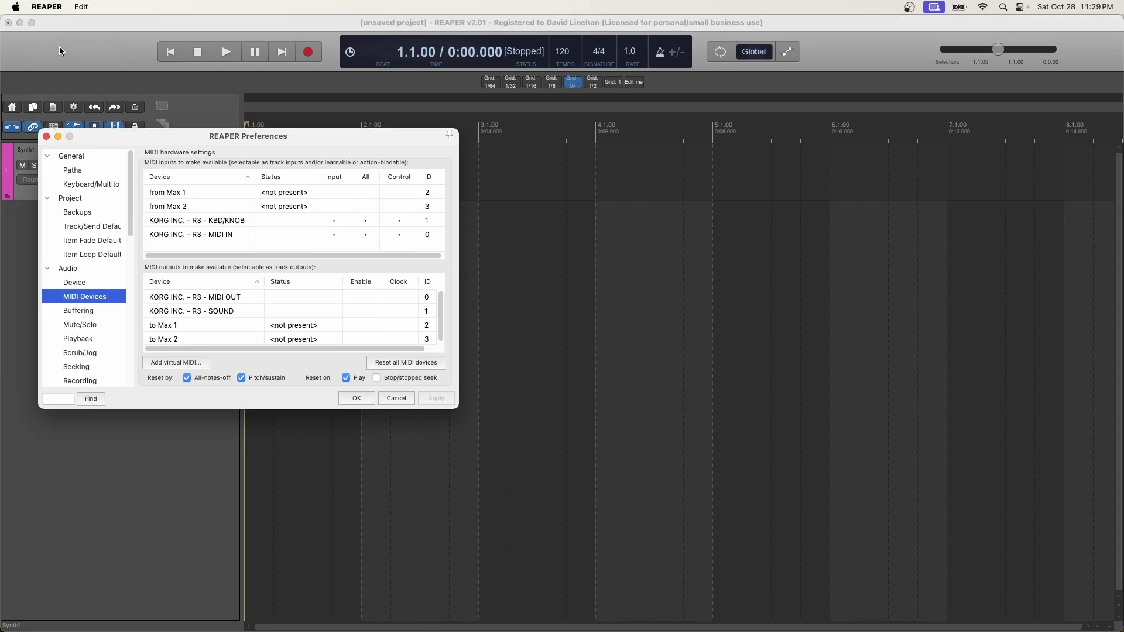
{"action": "scroll", "coordinate": [81, 292], "scroll_direction": "down", "scroll_amount": 5}
{"action": "scroll", "coordinate": [75, 357], "scroll_direction": "down", "scroll_amount": 3}
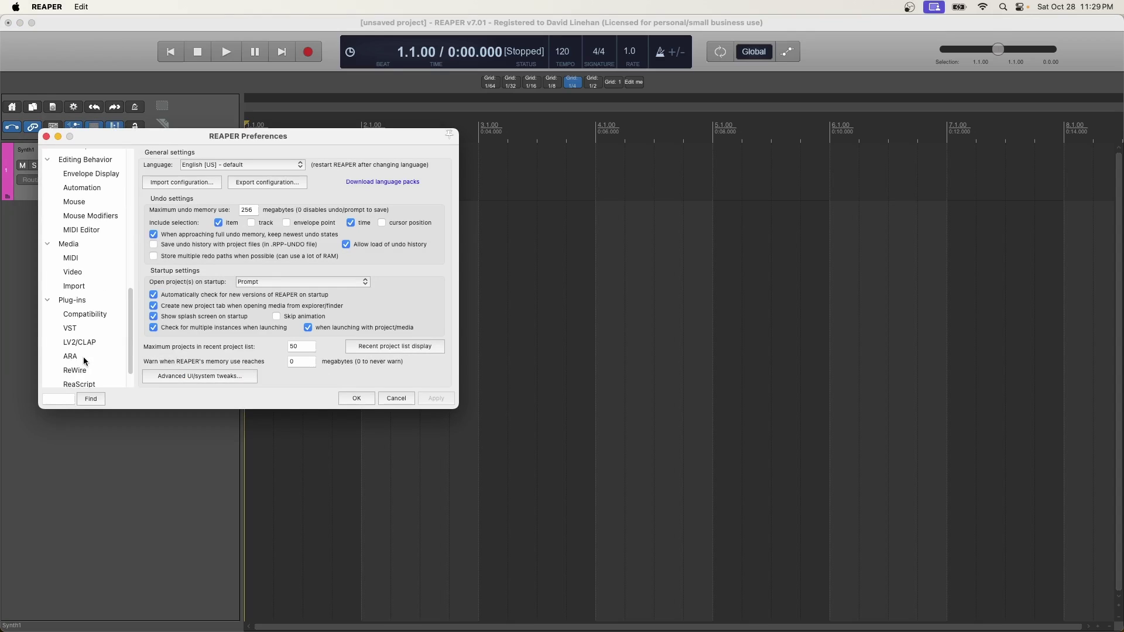
{"action": "left_click", "coordinate": [70, 327]}
{"action": "left_click", "coordinate": [176, 200]}
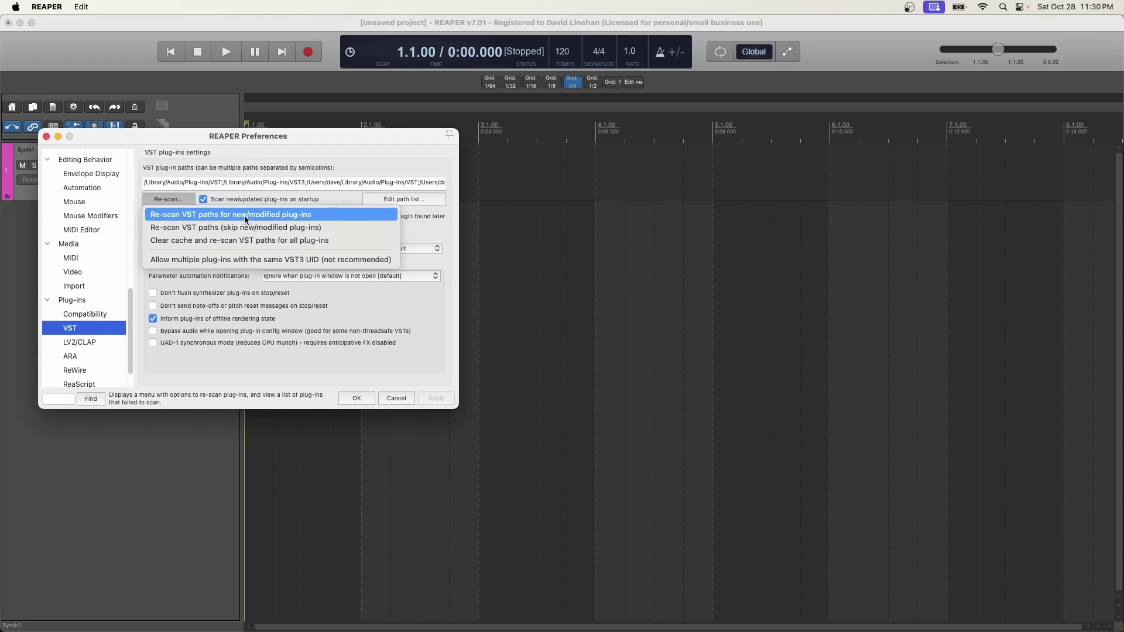
{"action": "left_click", "coordinate": [314, 215]}
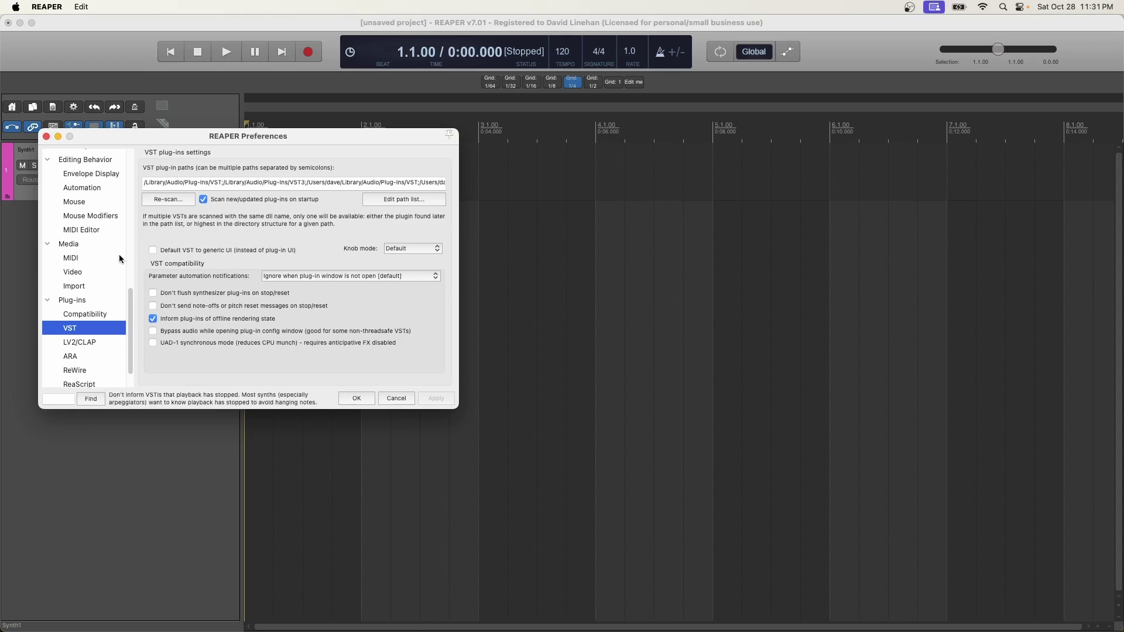
{"action": "key", "text": "Escape"}
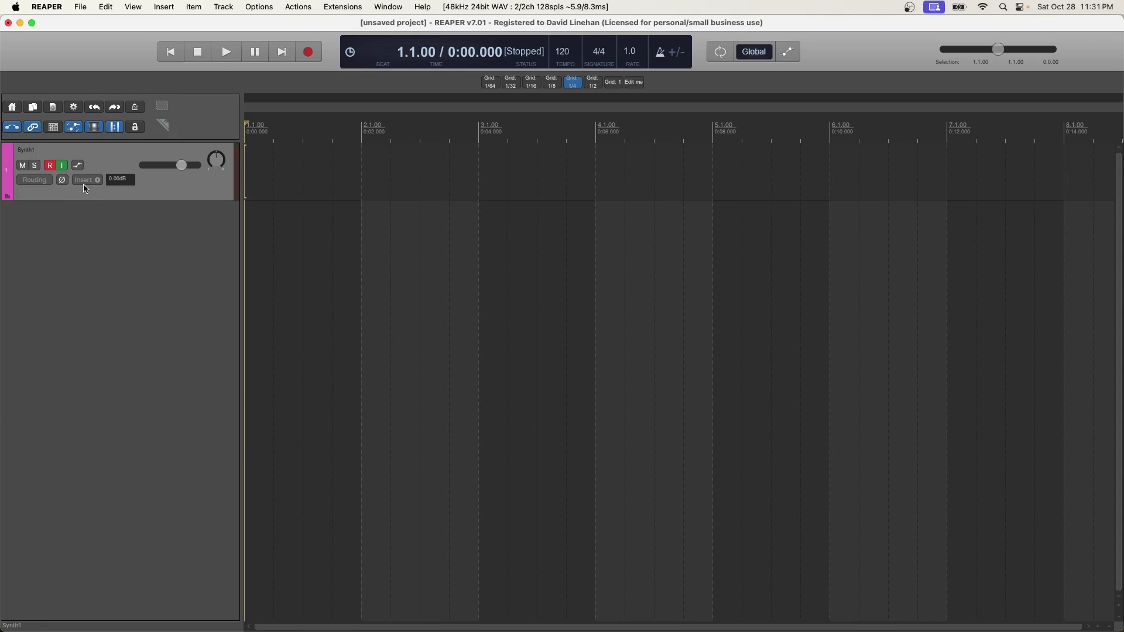
Add the AUi: Synth1 (Daichi Laboratory) instrument to the Synth1 track's FX chain
{"action": "left_click", "coordinate": [86, 182]}
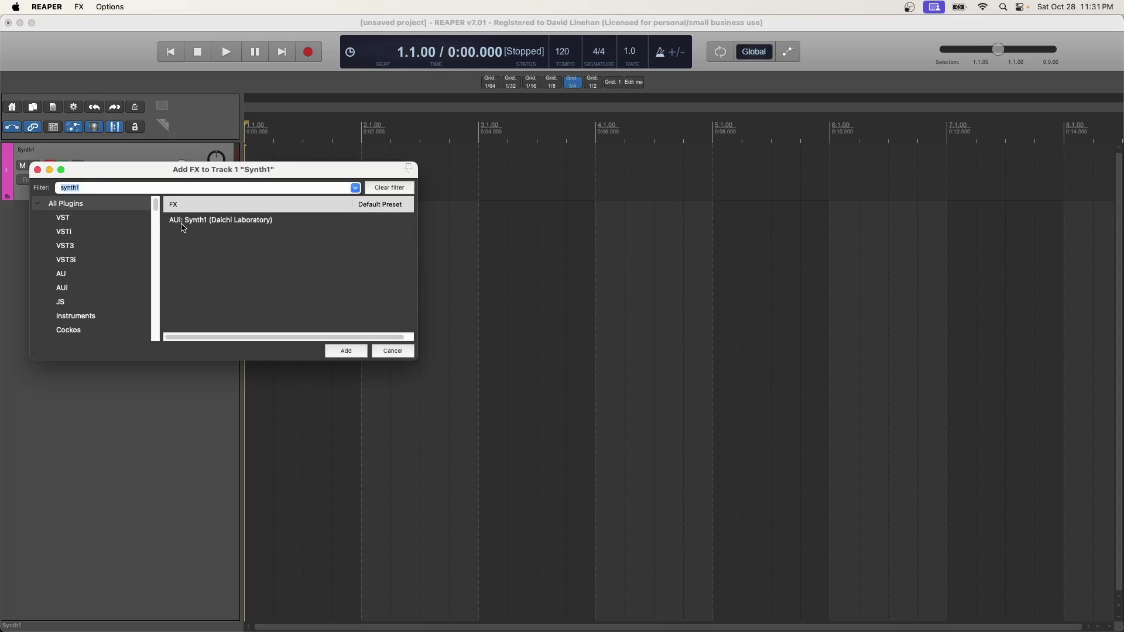
{"action": "left_click", "coordinate": [204, 224]}
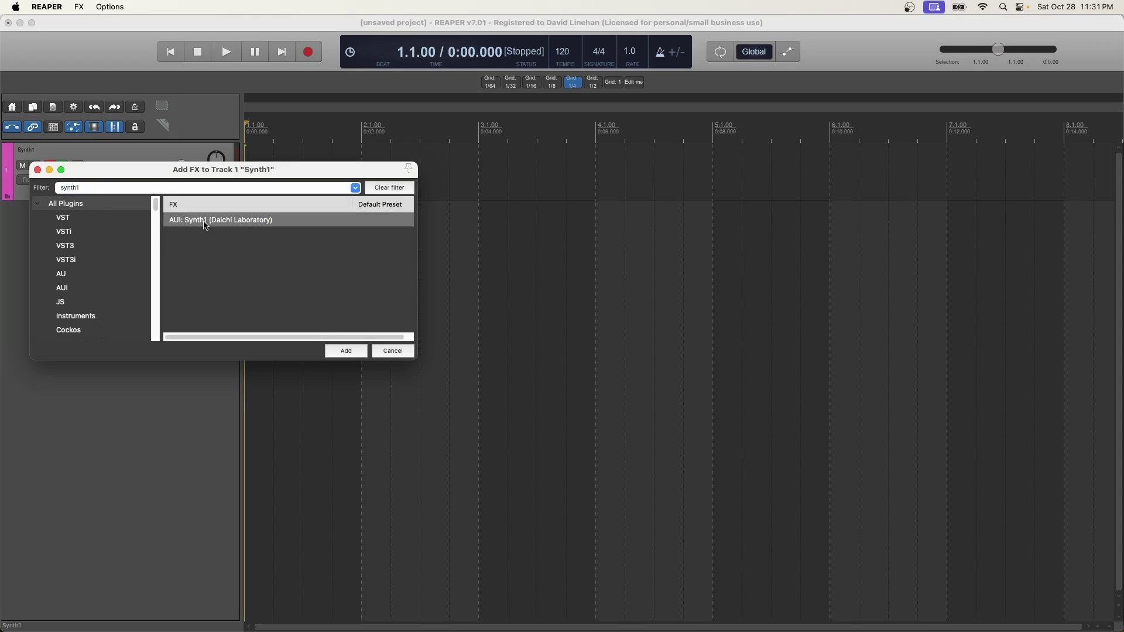
{"action": "left_click", "coordinate": [346, 350]}
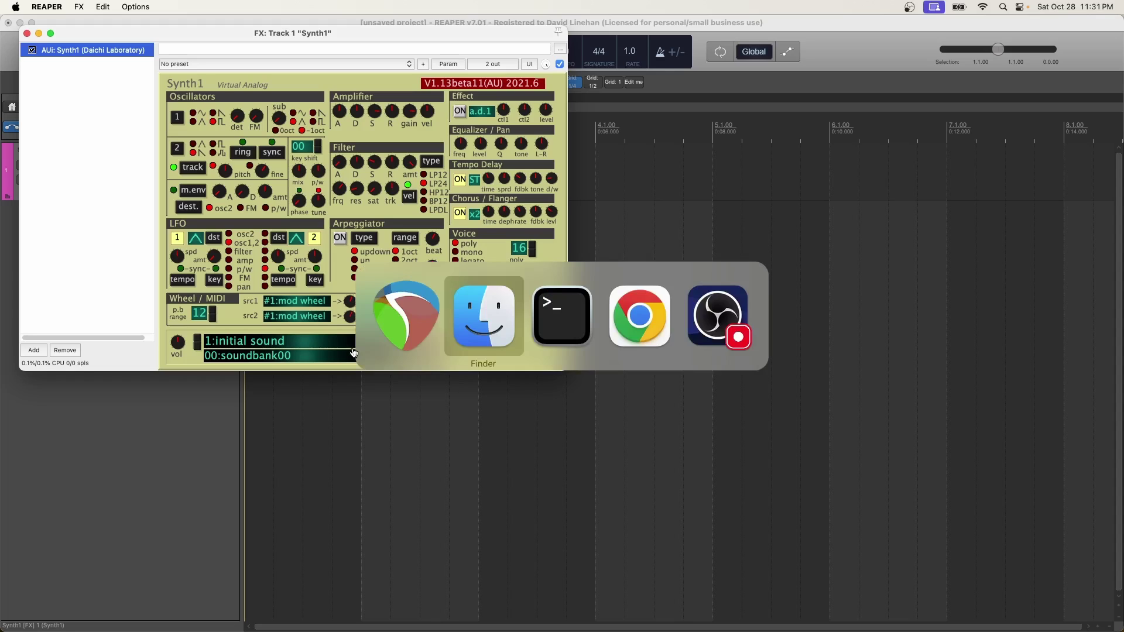
Review the daichilab tone patch notes, then scroll KVR's list of Synth1 patch bank downloads
{"action": "key", "text": "super+Tab"}
{"action": "key", "text": "super+Tab"}
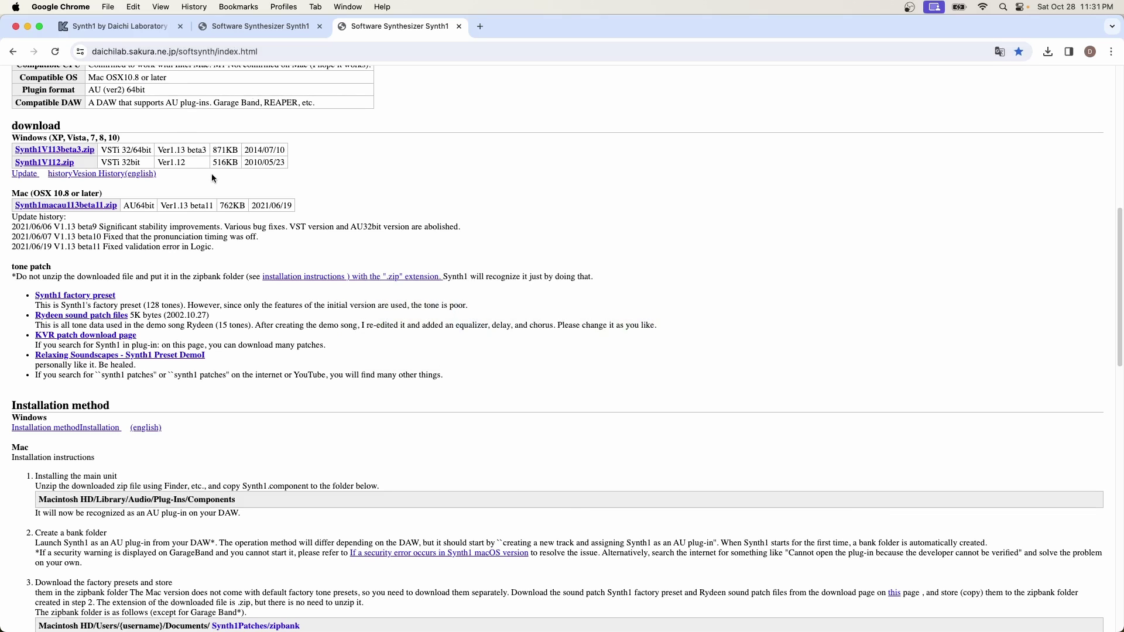
{"action": "scroll", "coordinate": [327, 221], "scroll_direction": "up", "scroll_amount": 1}
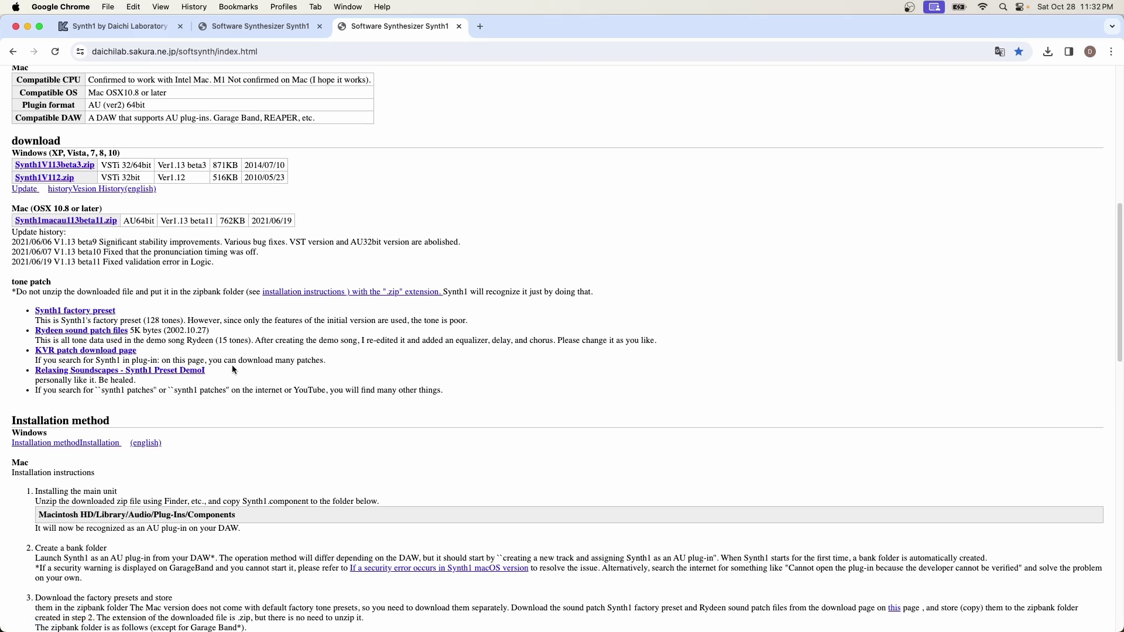
{"action": "key", "text": "super+1"}
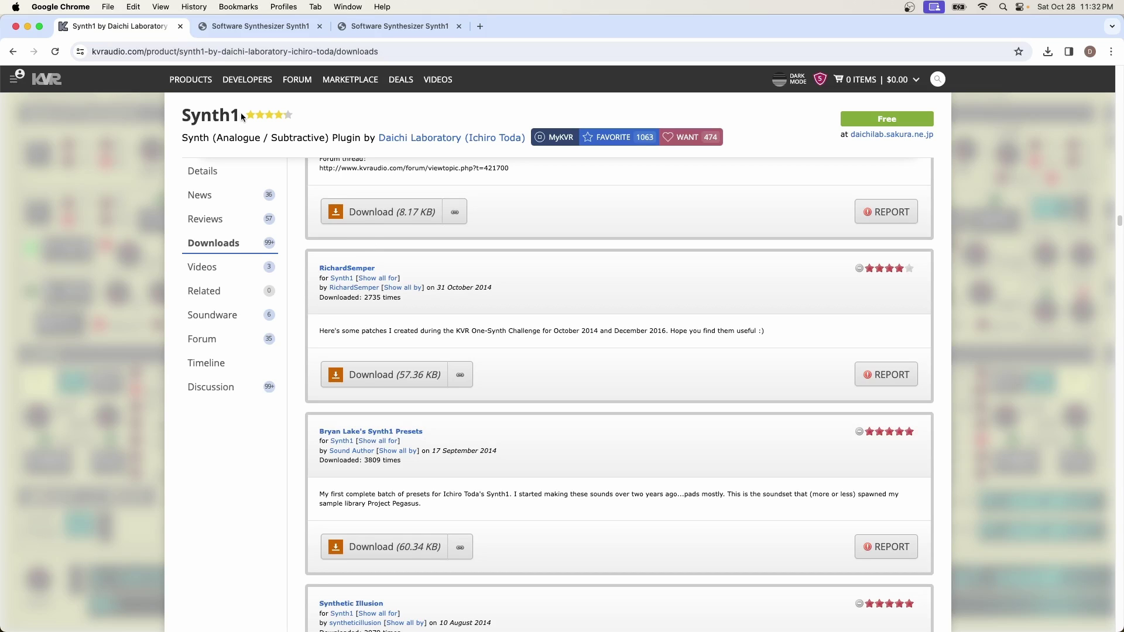
{"action": "scroll", "coordinate": [425, 327], "scroll_direction": "down", "scroll_amount": 10}
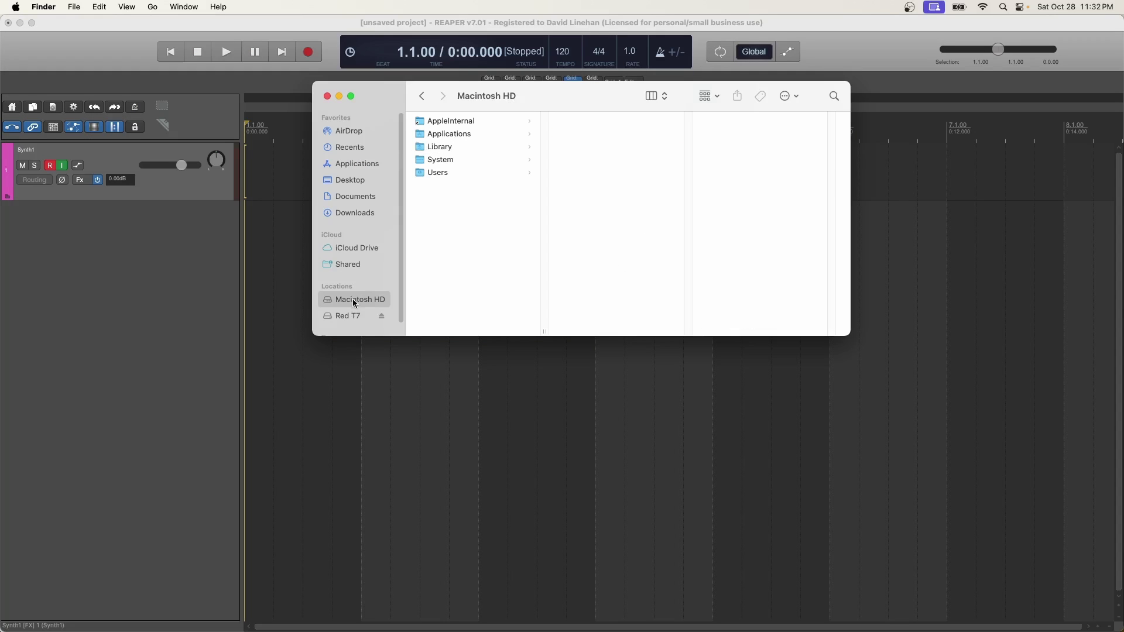
Browse Finder through Users > home > Documents > Synth1Patches to the zipbank folder of patch archives
{"action": "left_click", "coordinate": [460, 173]}
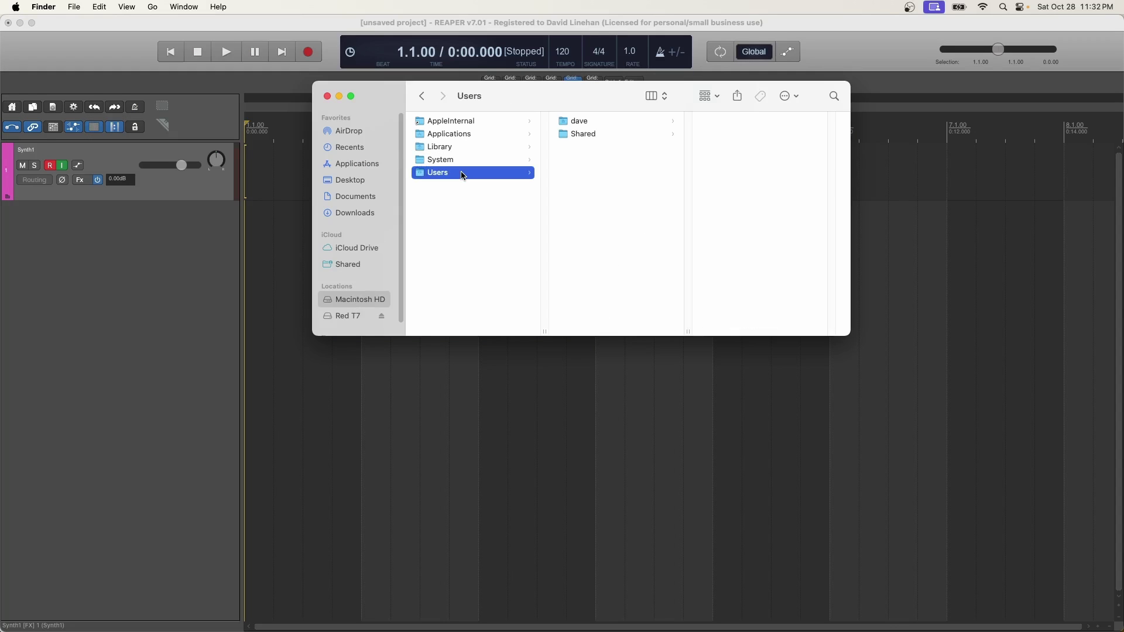
{"action": "left_click", "coordinate": [573, 121]}
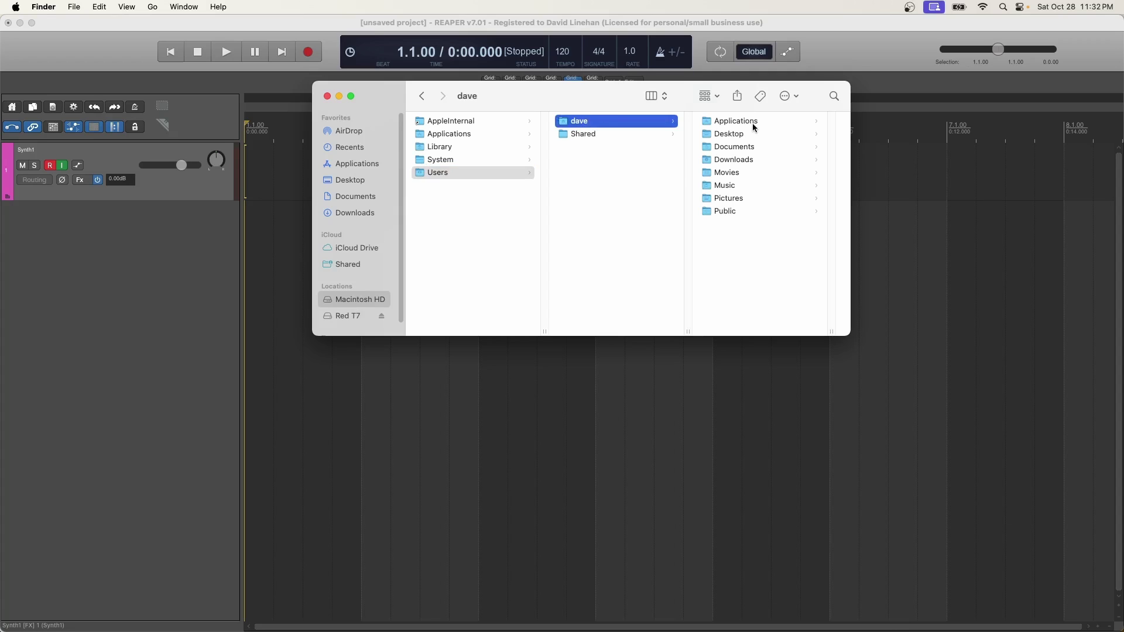
{"action": "left_click", "coordinate": [753, 147]}
{"action": "left_click", "coordinate": [748, 214]}
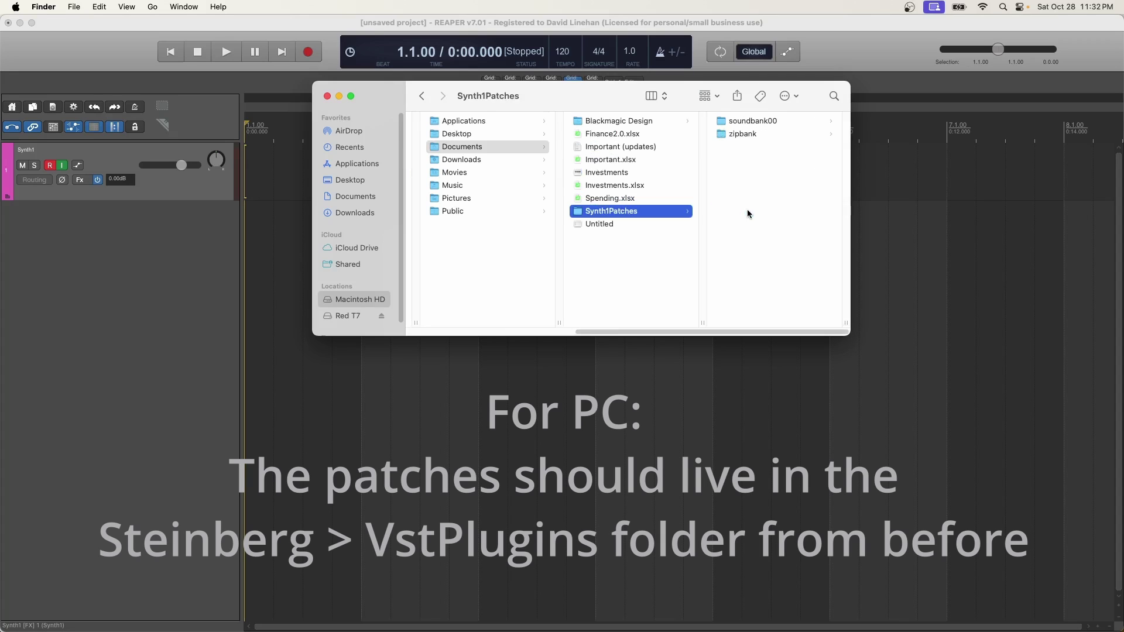
{"action": "left_click", "coordinate": [771, 124]}
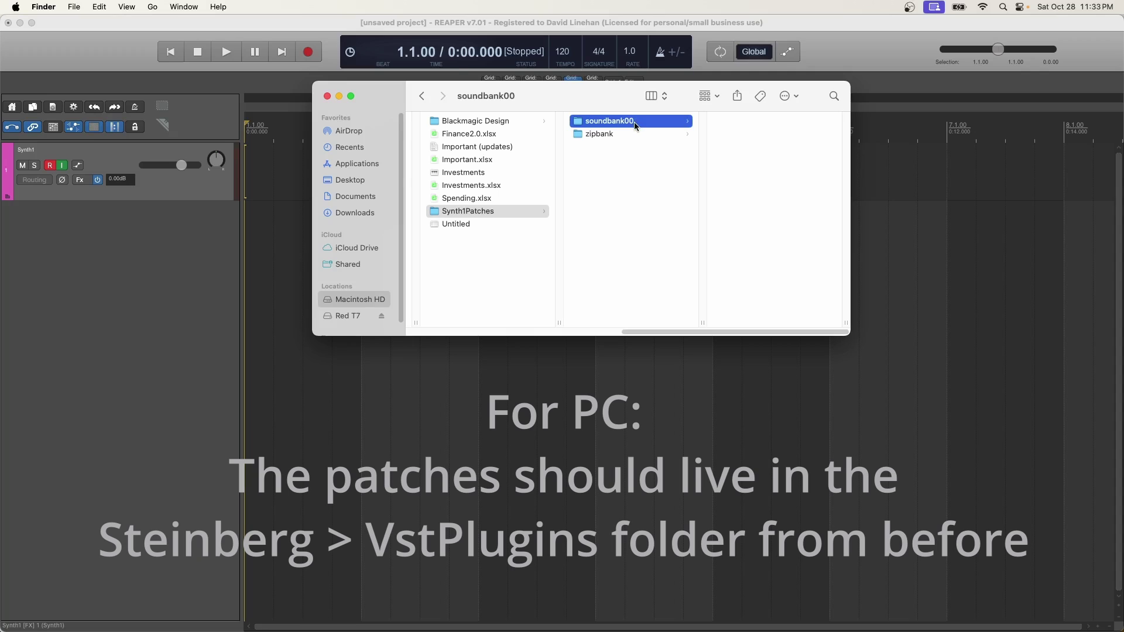
{"action": "left_click", "coordinate": [624, 135]}
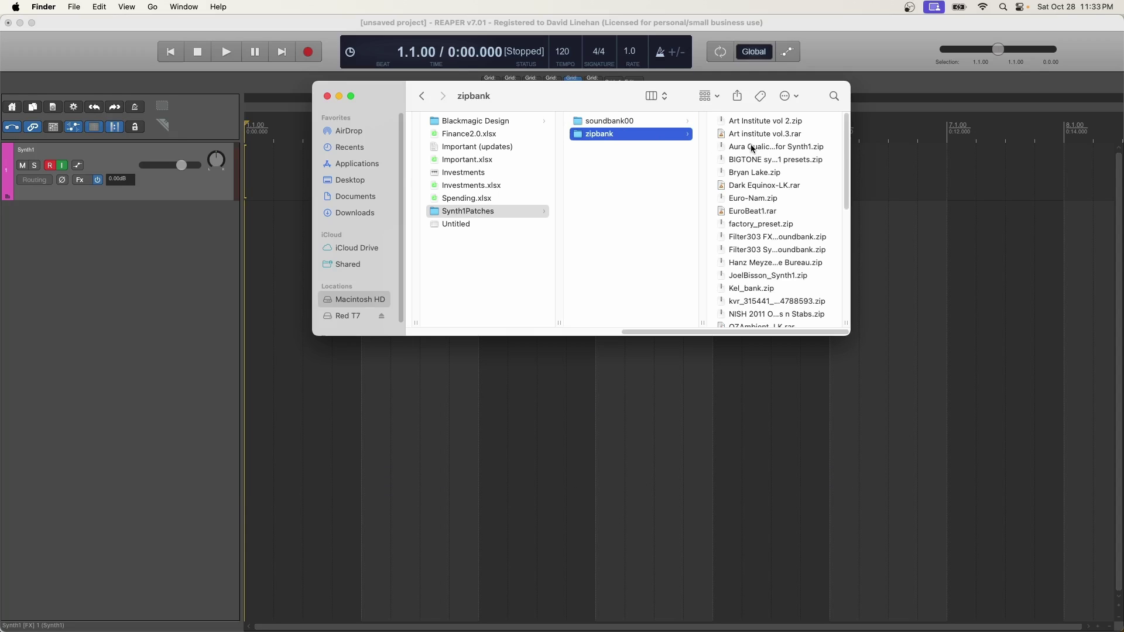
{"action": "key", "text": "super+h"}
Download factory_preset.zip from the 'Synth1 factory preset' link on the Daichi Laboratory page
{"action": "key", "text": "super+Tab"}
{"action": "key", "text": "super+Tab"}
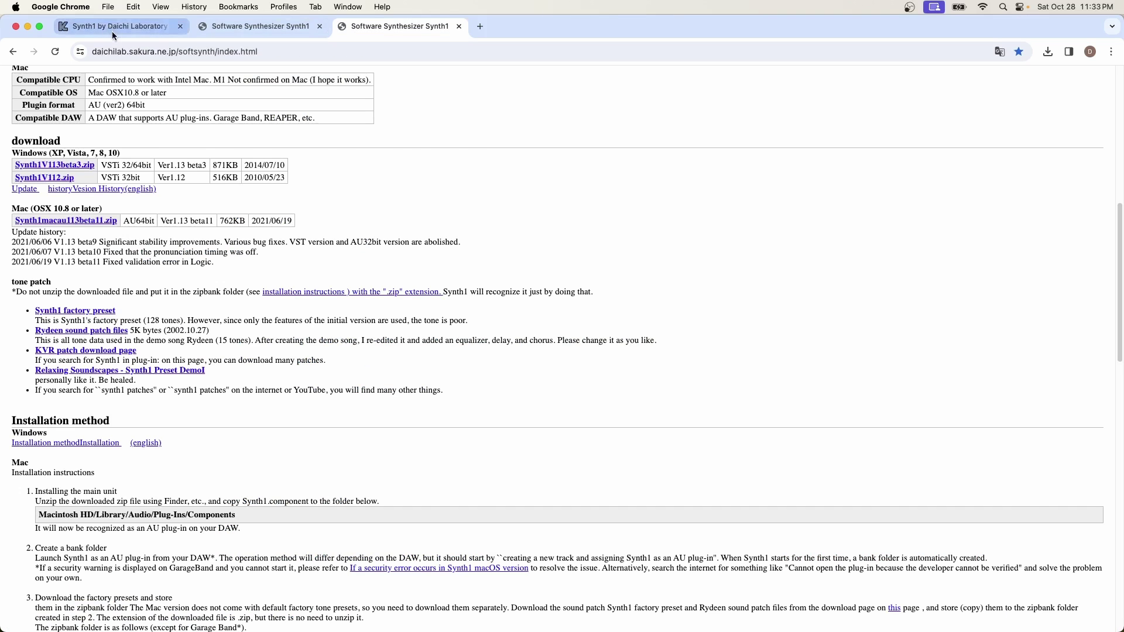
{"action": "left_click", "coordinate": [113, 30]}
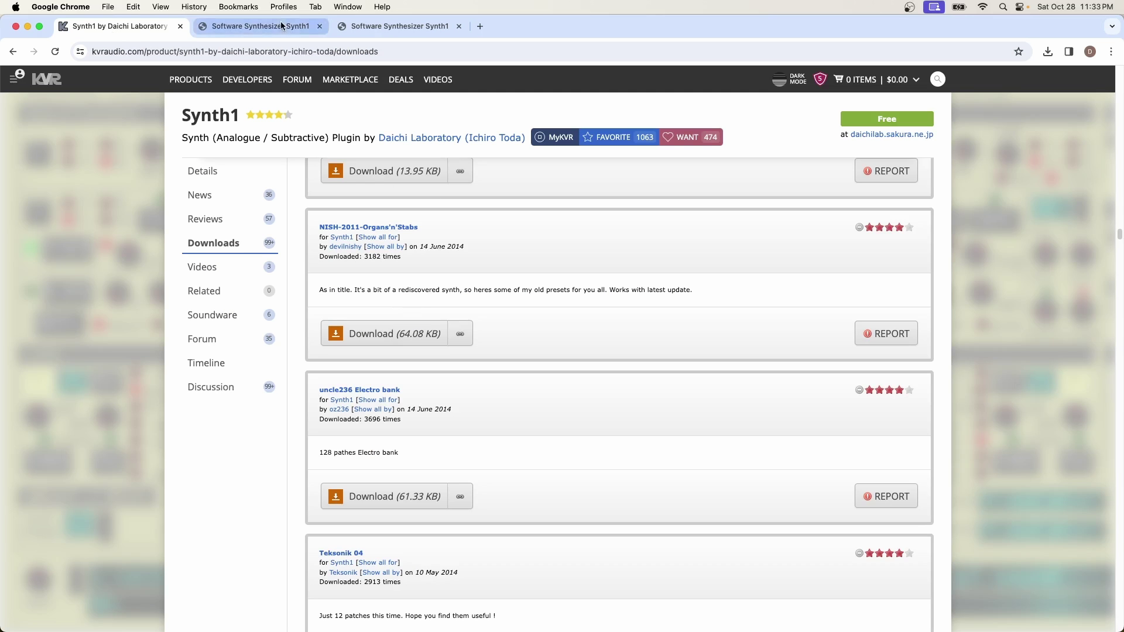
{"action": "left_click", "coordinate": [377, 27]}
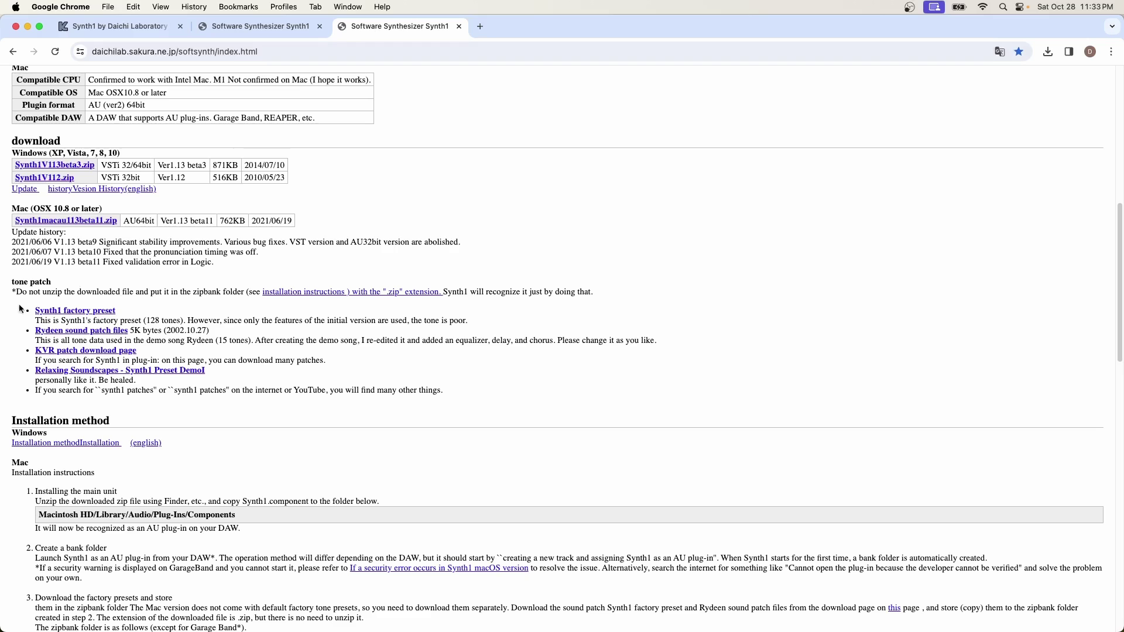
{"action": "left_click", "coordinate": [94, 316]}
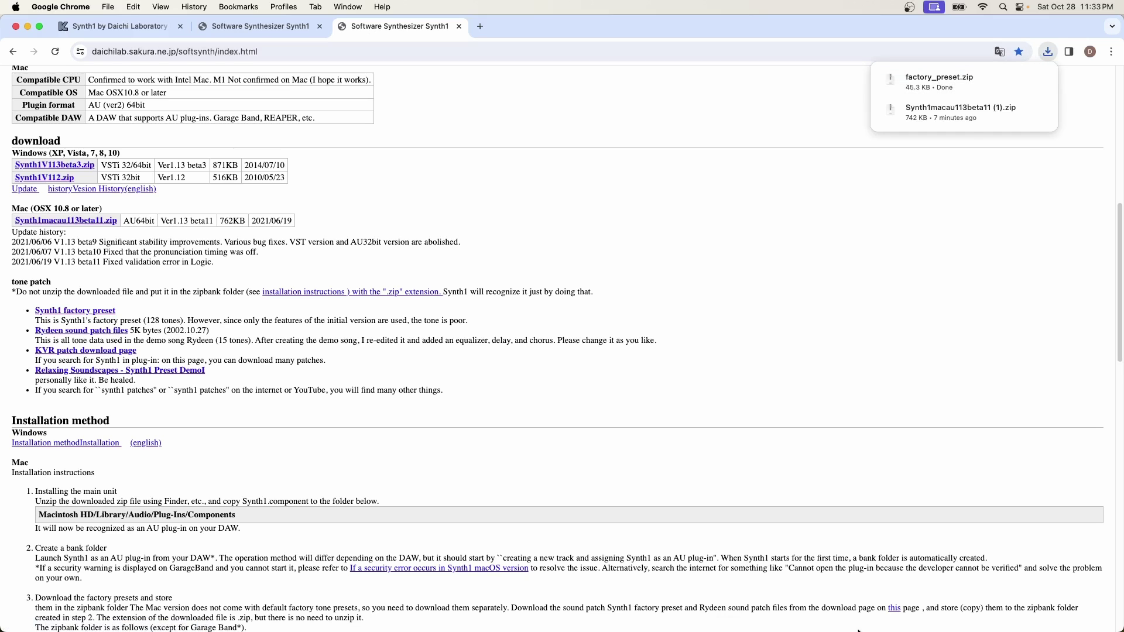
Open the Downloads folder in Finder and select factory_preset.zip, bringing the zipbank window forward
{"action": "mouse_move", "coordinate": [779, 610]}
{"action": "left_click", "coordinate": [731, 603]}
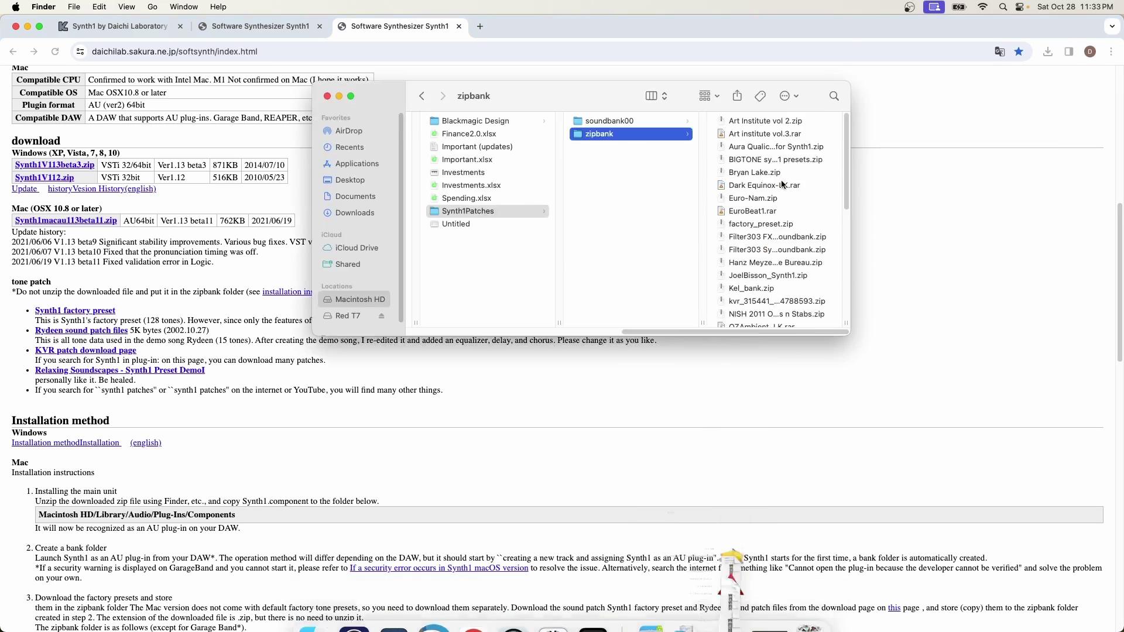
{"action": "left_click", "coordinate": [478, 167]}
{"action": "key", "text": "super+Tab"}
{"action": "key", "text": "Escape"}
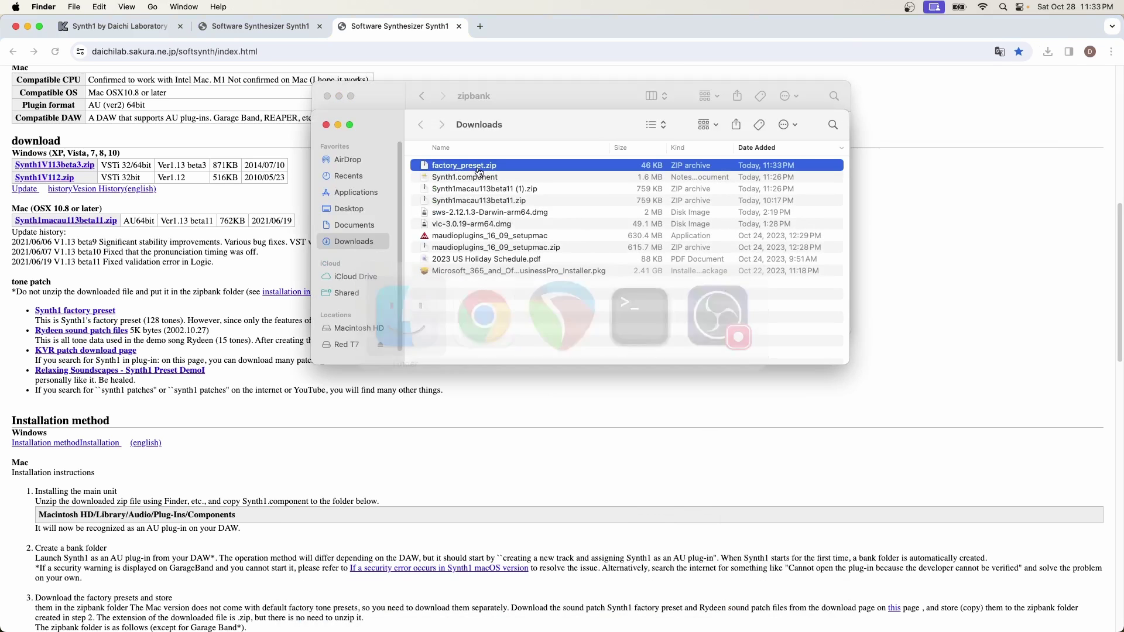
Place the zipbank window below Downloads in column view and scroll to Synth1Patches/zipbank
{"action": "left_click_drag", "start_coordinate": [510, 94], "coordinate": [577, 373]}
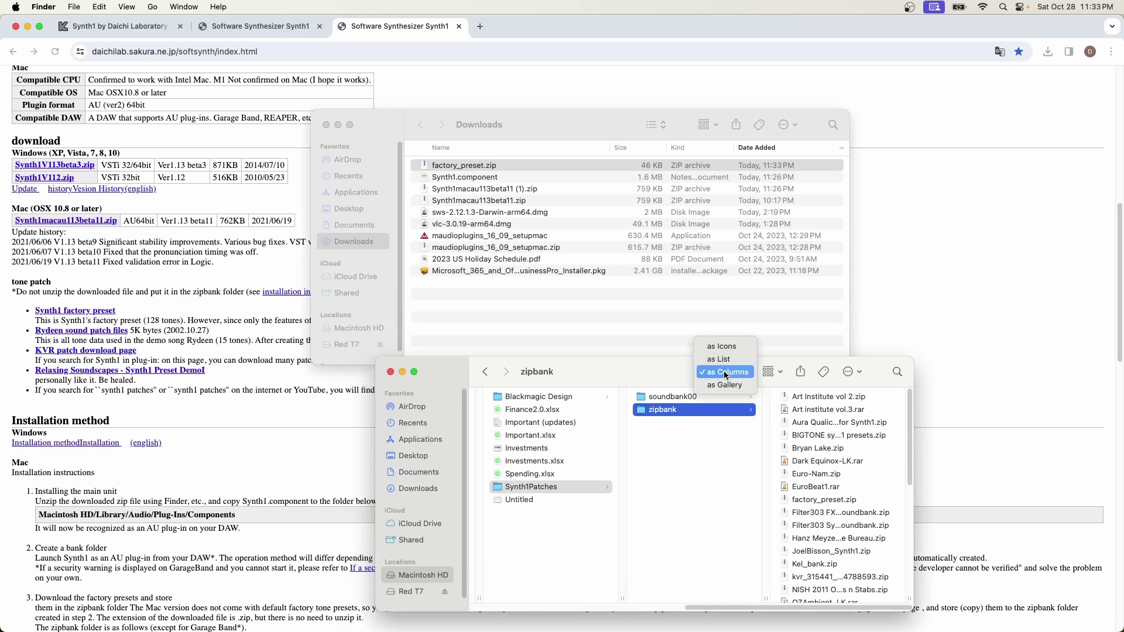
{"action": "left_click", "coordinate": [723, 371]}
{"action": "left_click", "coordinate": [633, 373]}
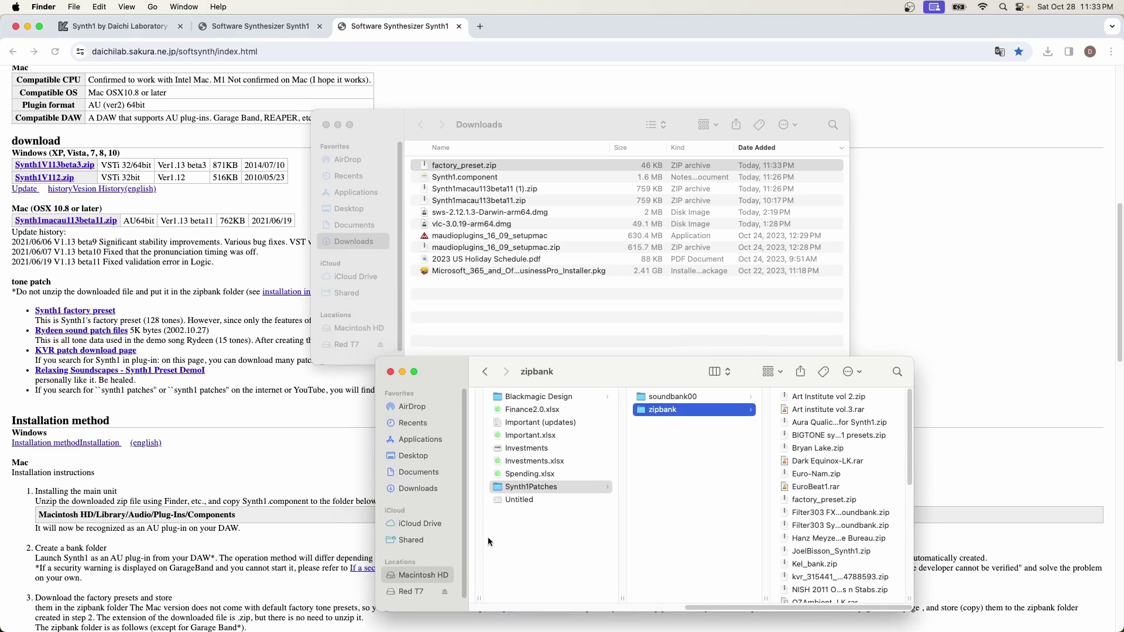
{"action": "left_click", "coordinate": [409, 577]}
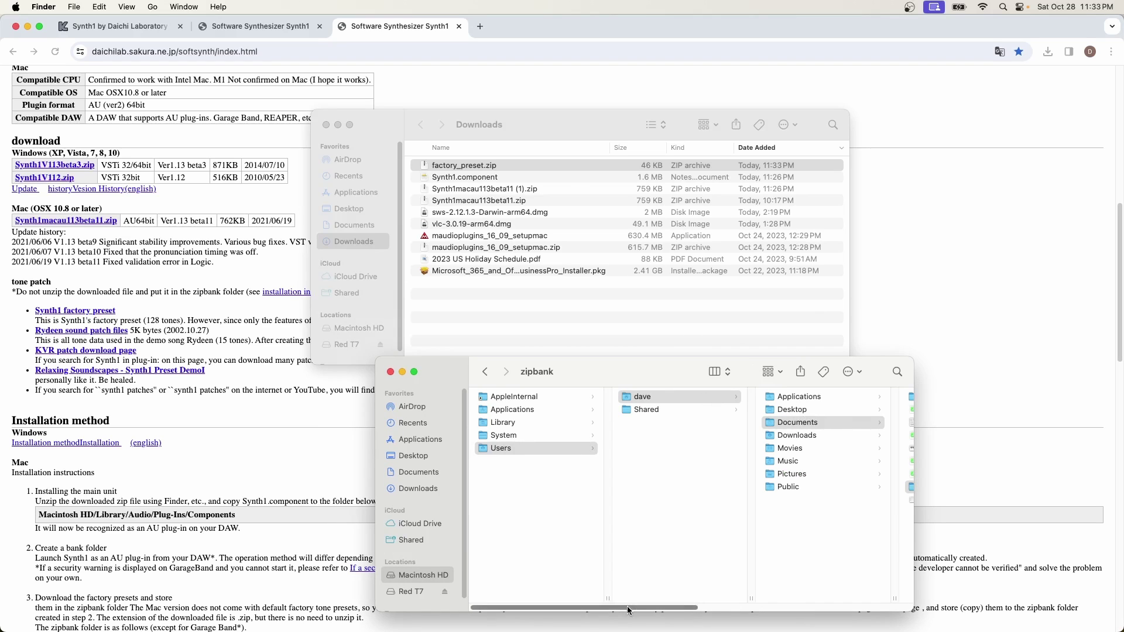
{"action": "scroll", "coordinate": [627, 606], "scroll_direction": "right", "scroll_amount": 3}
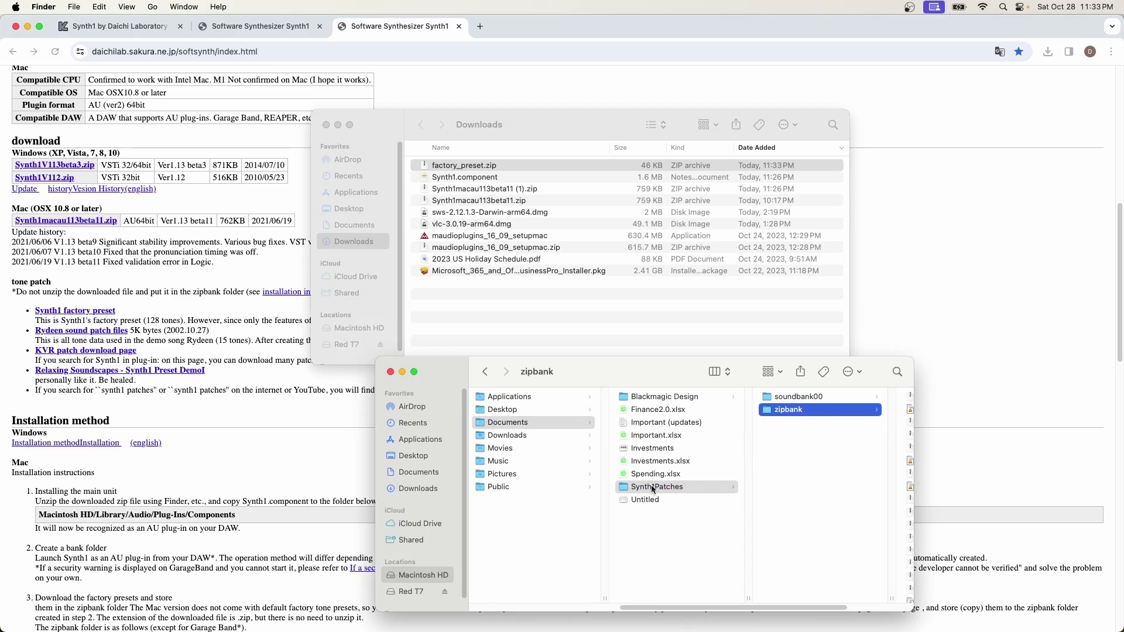
{"action": "scroll", "coordinate": [814, 417], "scroll_direction": "right", "scroll_amount": 3}
Drag factory_preset.zip from Downloads into zipbank and confirm it landed there
{"action": "mouse_move", "coordinate": [490, 169]}
{"action": "left_mouse_down"}
{"action": "mouse_move", "coordinate": [513, 164]}
{"action": "mouse_move", "coordinate": [682, 266]}
{"action": "mouse_move", "coordinate": [831, 423]}
{"action": "mouse_move", "coordinate": [758, 361]}
{"action": "mouse_move", "coordinate": [820, 410]}
{"action": "mouse_move", "coordinate": [842, 398]}
{"action": "mouse_move", "coordinate": [530, 154]}
{"action": "mouse_move", "coordinate": [504, 185]}
{"action": "left_mouse_up"}
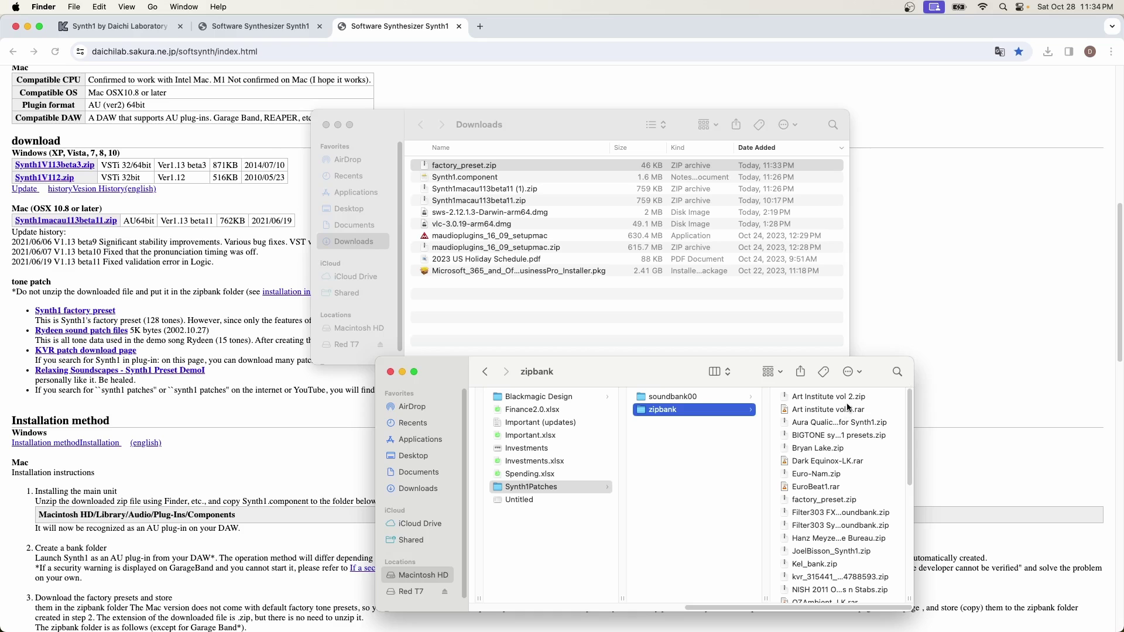
{"action": "scroll", "coordinate": [843, 451], "scroll_direction": "down", "scroll_amount": 1}
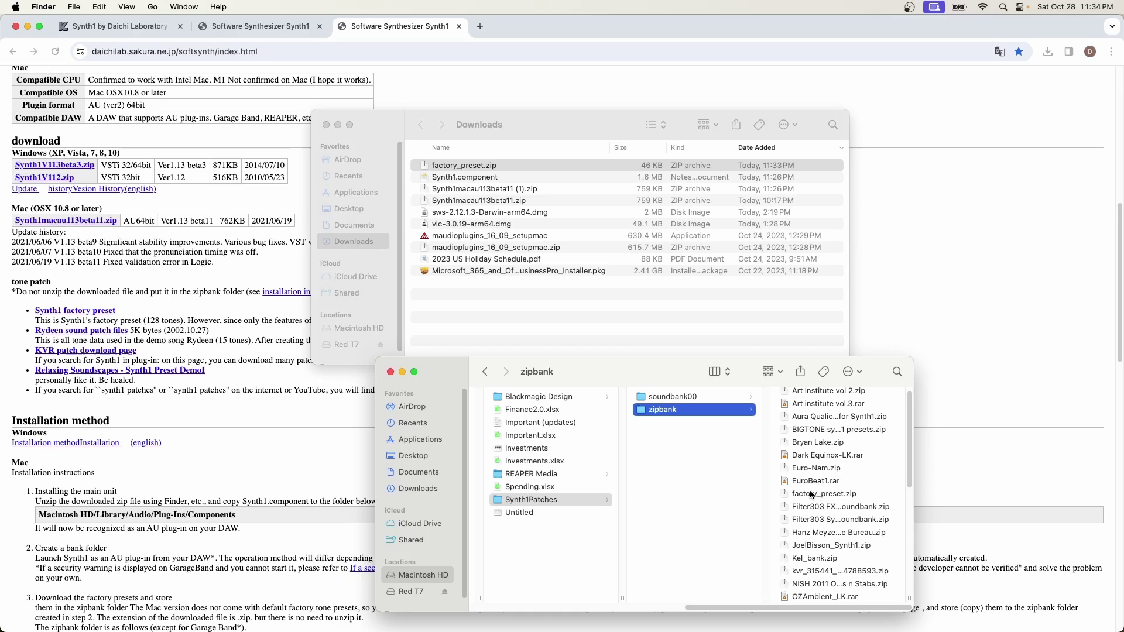
{"action": "left_click", "coordinate": [840, 498]}
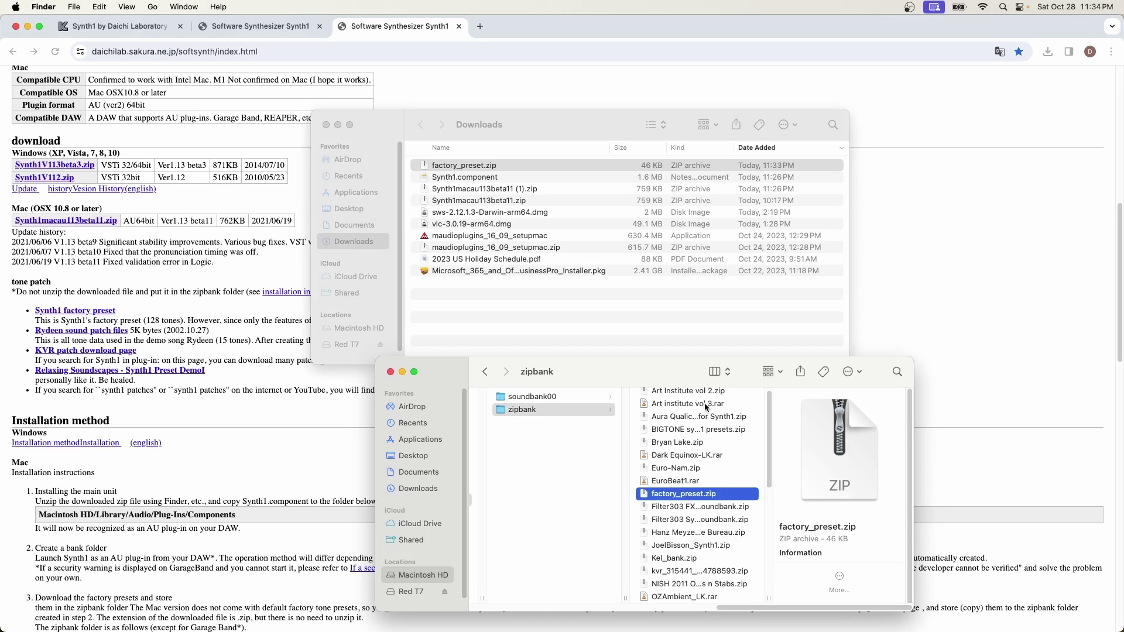
{"action": "key", "text": "super+Tab"}
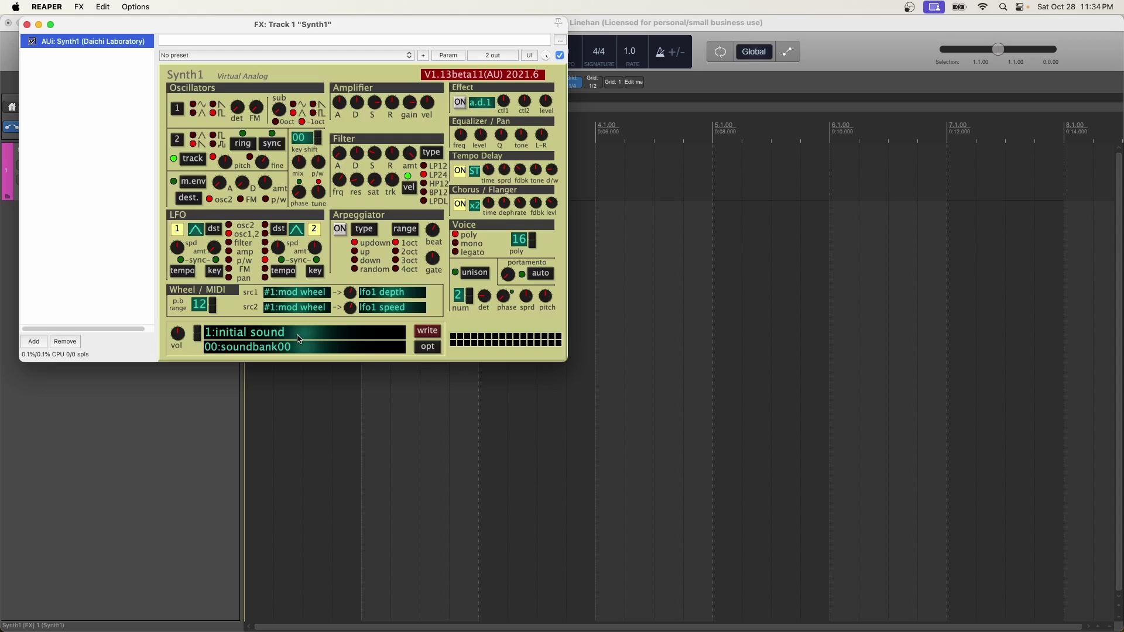
Load the factory_preset.zip bank from Synth1's external zip banks and pick the 10:Glocken preset
{"action": "left_click", "coordinate": [298, 338]}
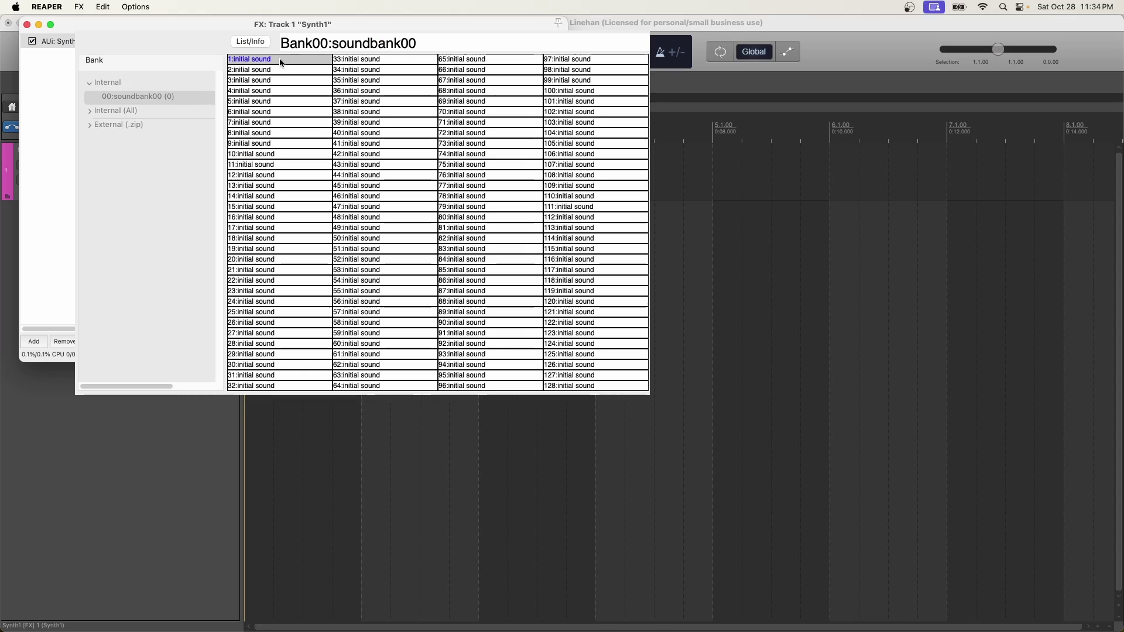
{"action": "left_click", "coordinate": [90, 124]}
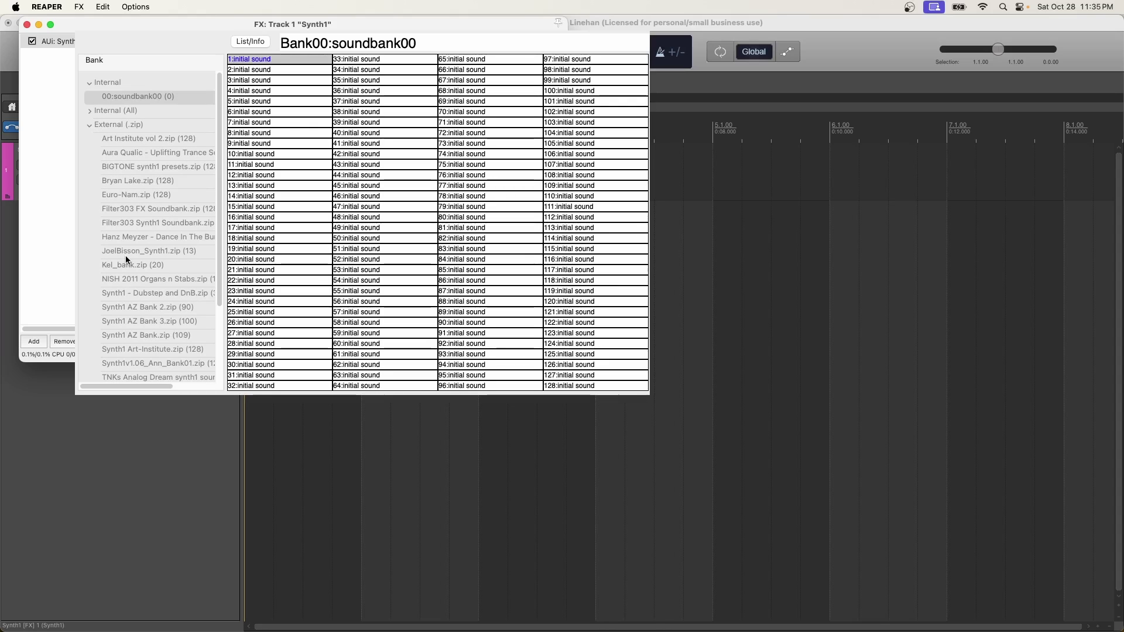
{"action": "scroll", "coordinate": [125, 194], "scroll_direction": "down", "scroll_amount": 5}
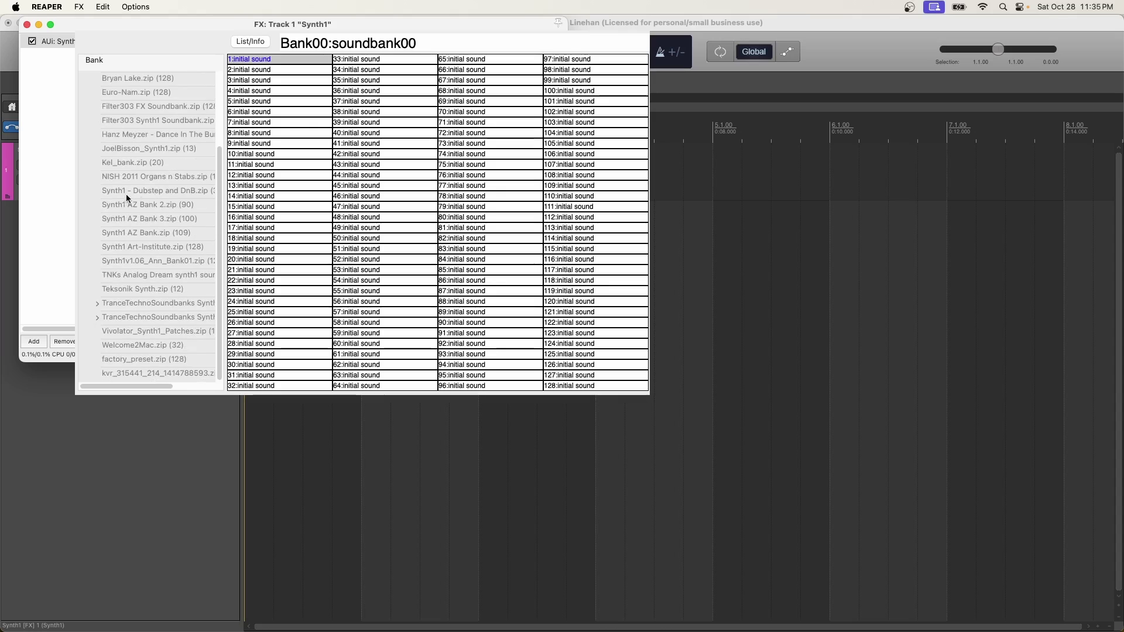
{"action": "left_click", "coordinate": [114, 359]}
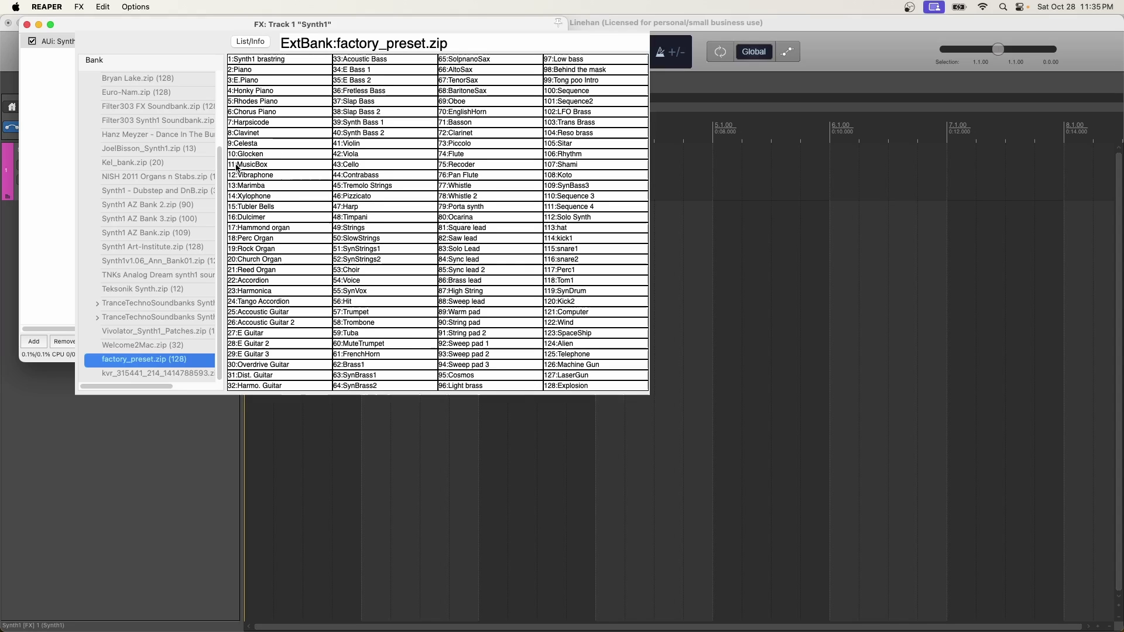
{"action": "left_click", "coordinate": [268, 153]}
Close the Synth1 window and open the MIDI Devices page of REAPER's Preferences
{"action": "key", "text": "super+w"}
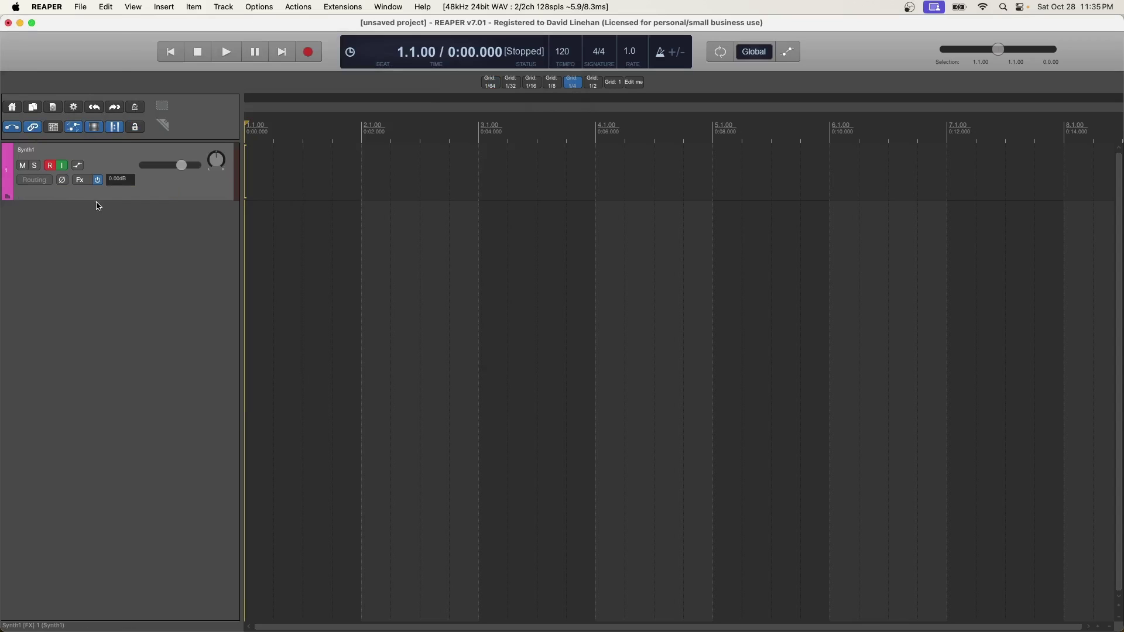
{"action": "left_click", "coordinate": [47, 7]}
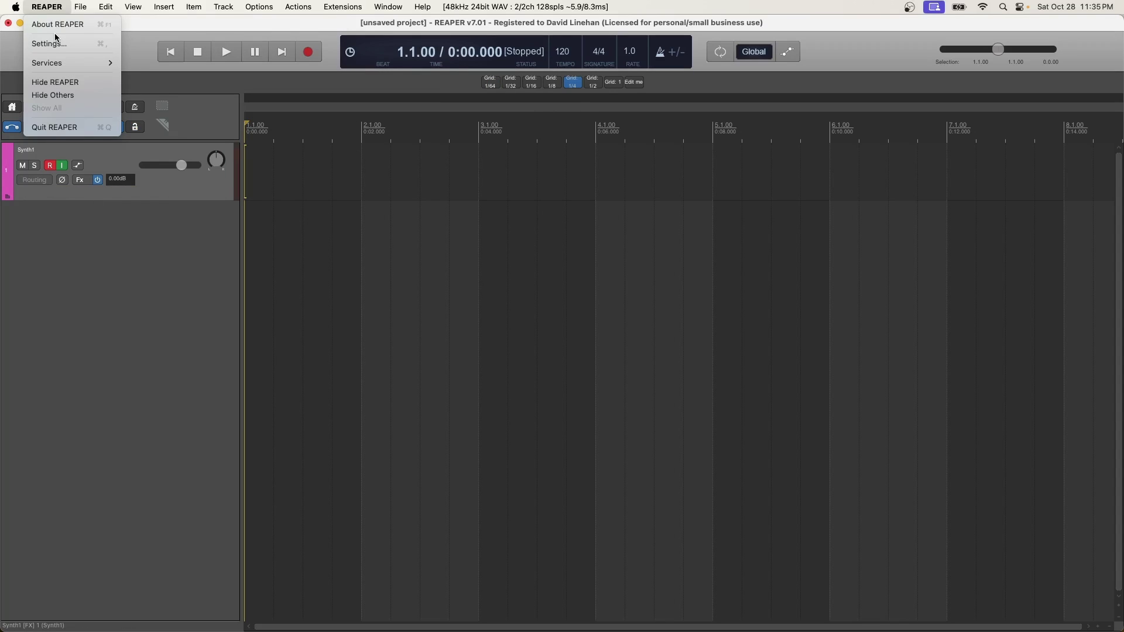
{"action": "left_click", "coordinate": [59, 43]}
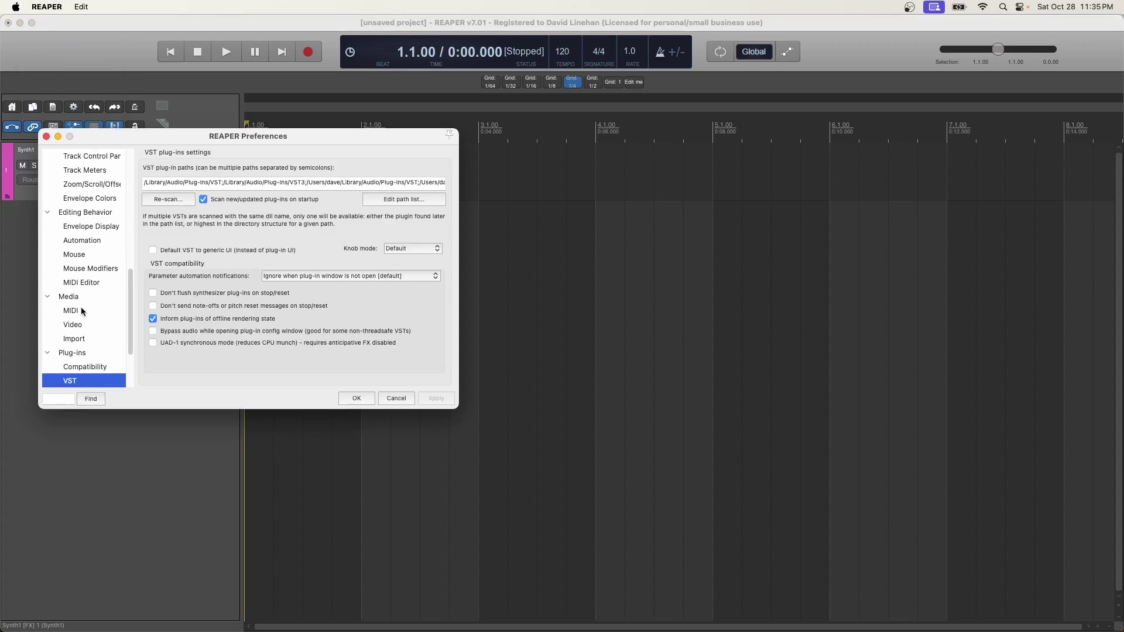
{"action": "scroll", "coordinate": [81, 307], "scroll_direction": "up", "scroll_amount": 10}
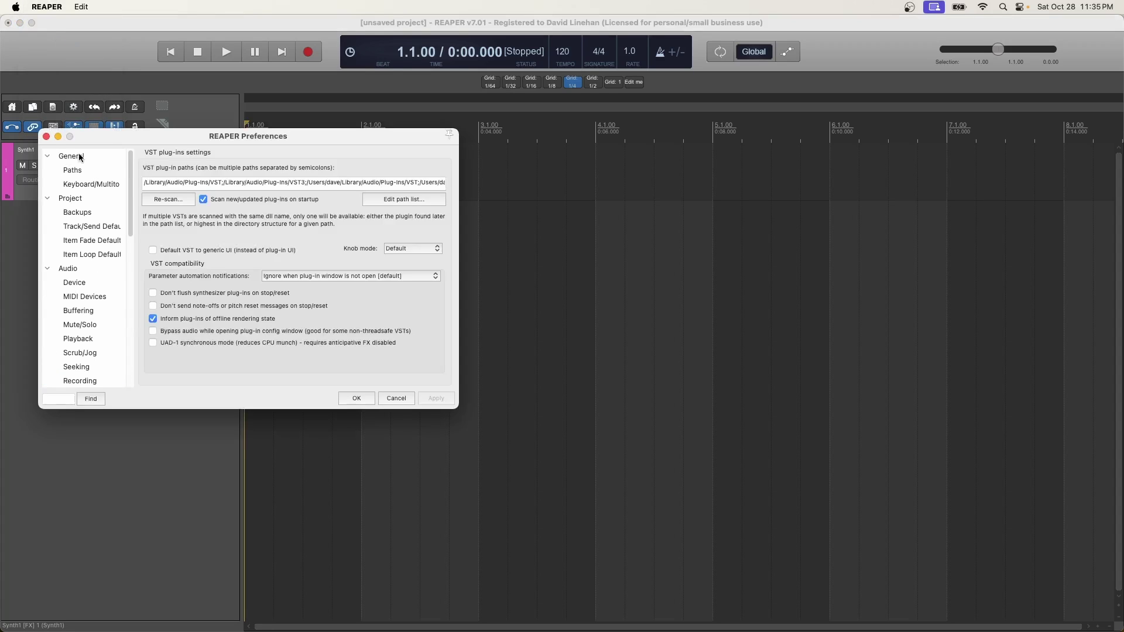
{"action": "left_click", "coordinate": [86, 297]}
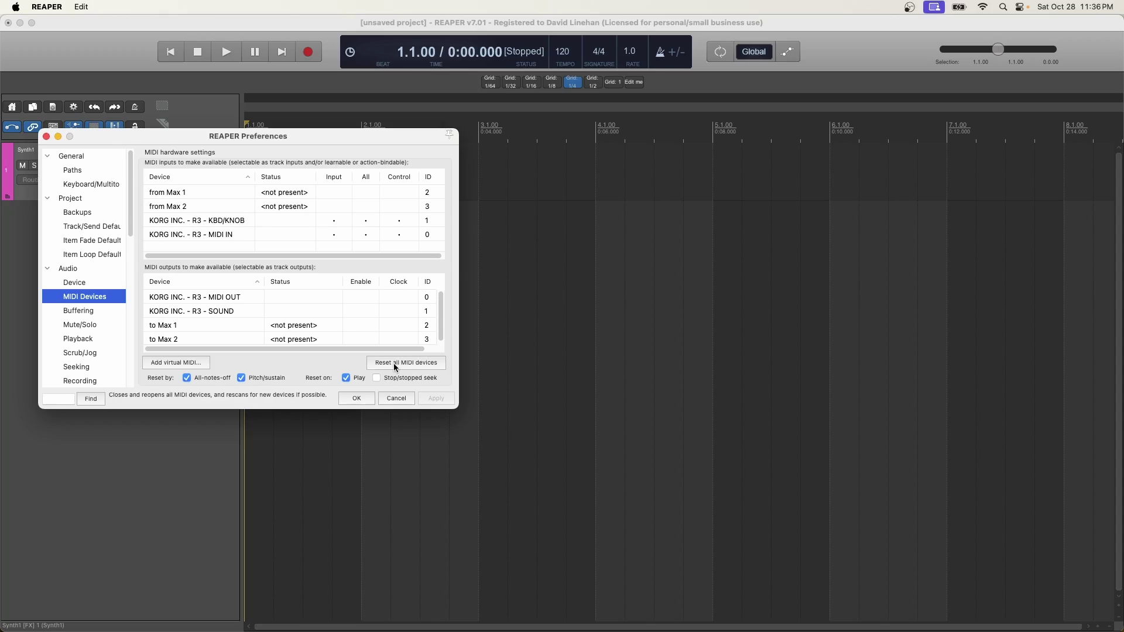
Inspect the KORG R3 KBD/KNOB input, reset all MIDI devices, and confirm with OK
{"action": "left_click", "coordinate": [207, 221]}
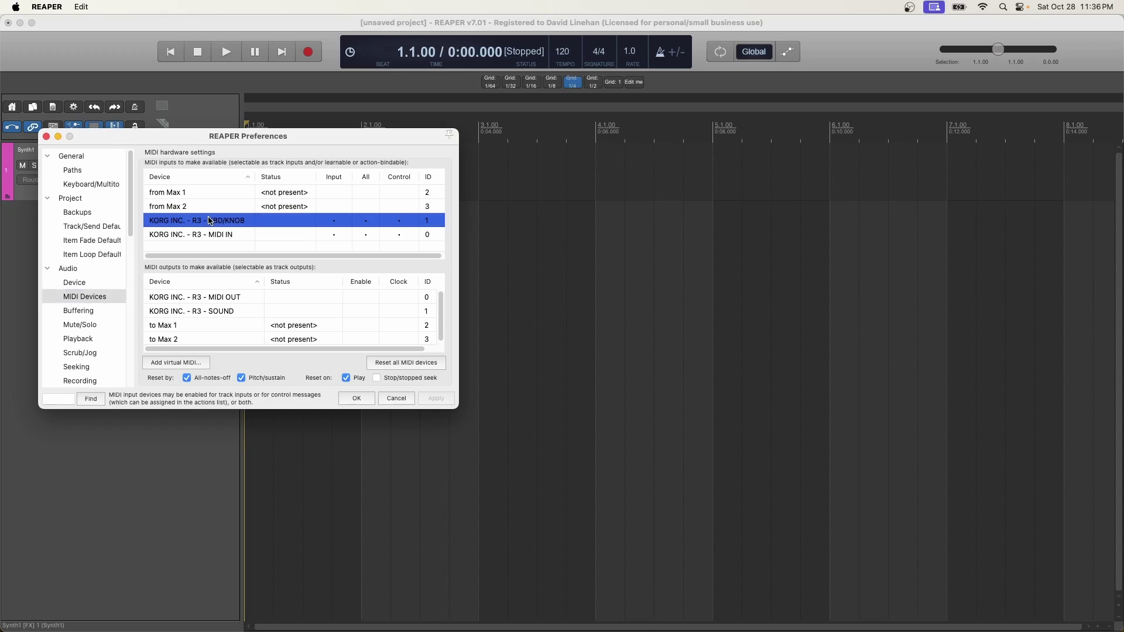
{"action": "right_click", "coordinate": [230, 223]}
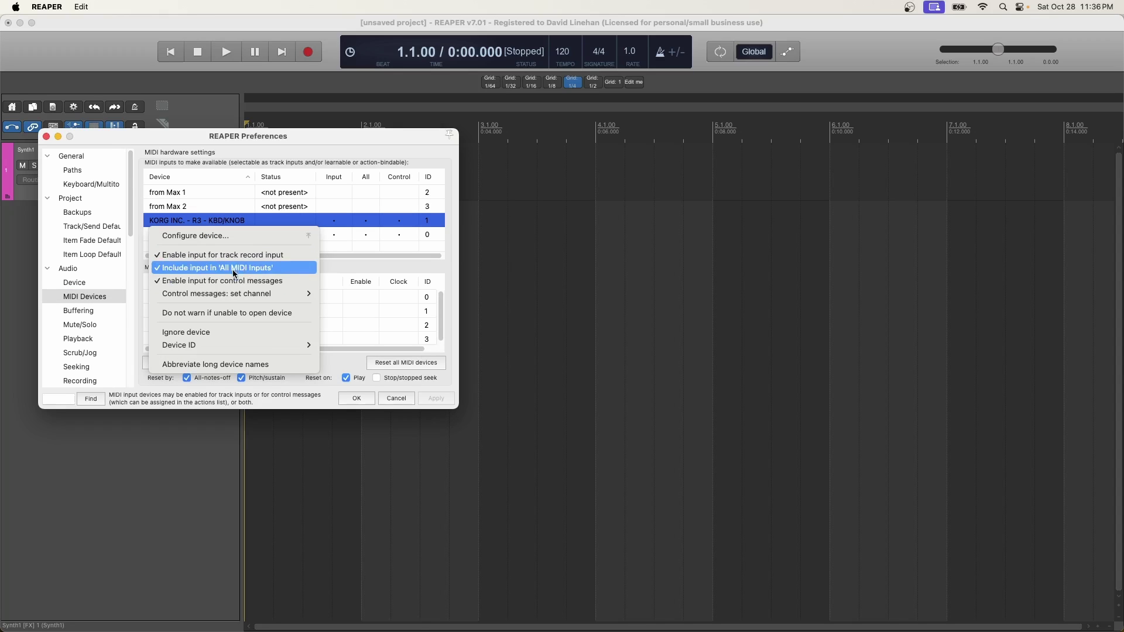
{"action": "left_click", "coordinate": [219, 219]}
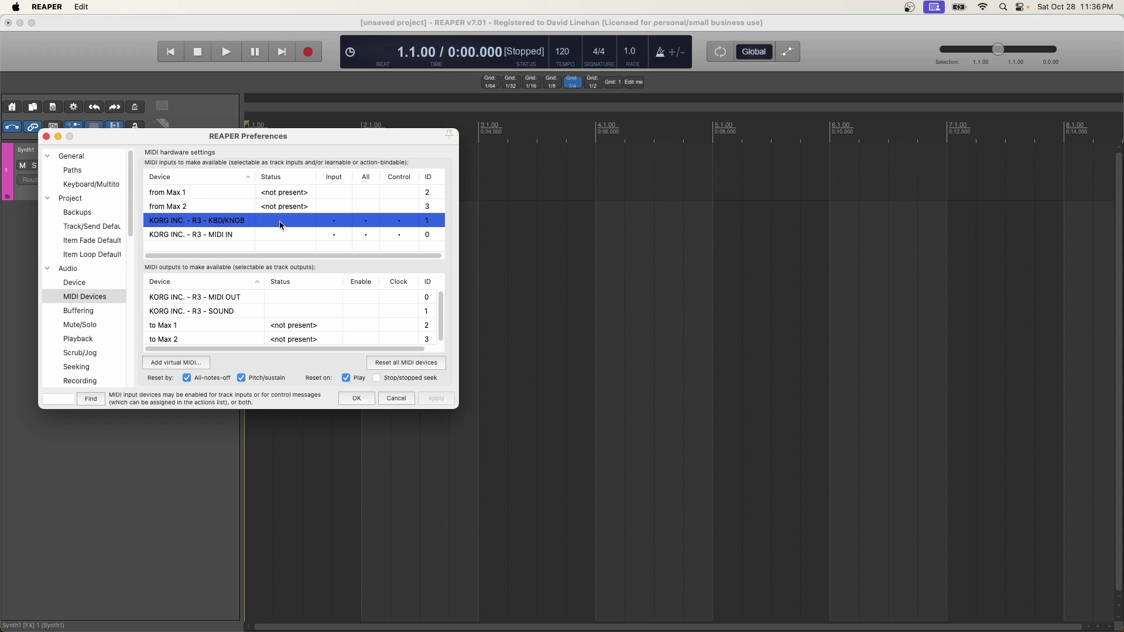
{"action": "left_click", "coordinate": [422, 365]}
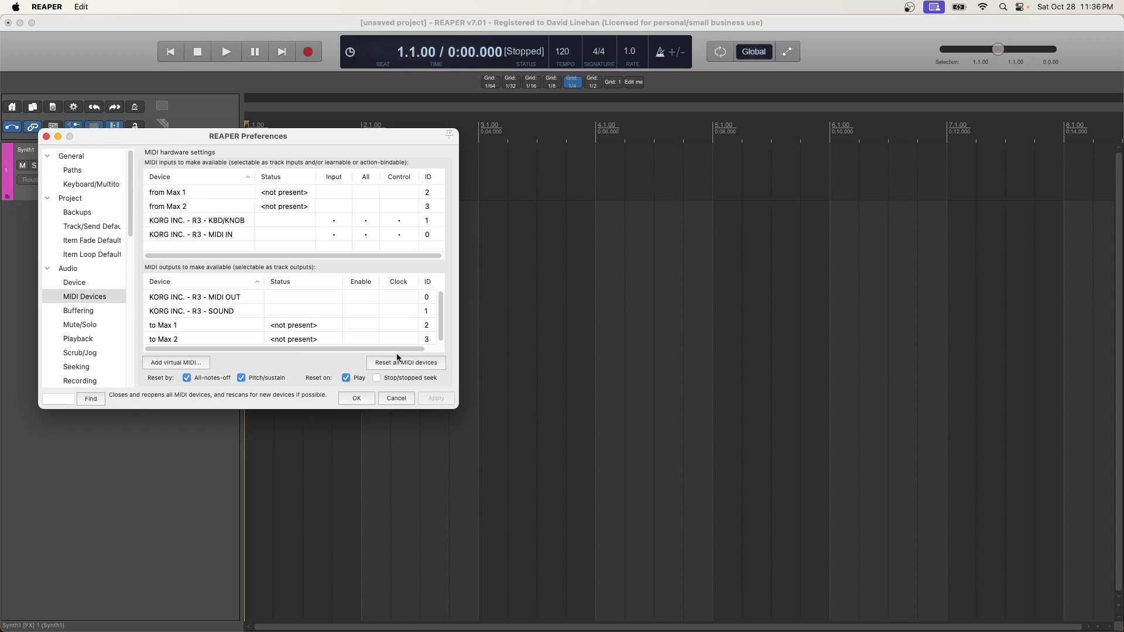
{"action": "left_click", "coordinate": [369, 400]}
Set the Synth1 track's input to MIDI > KORG INC. - R3 - KBD/KNOB > All Channels
{"action": "left_click", "coordinate": [72, 199]}
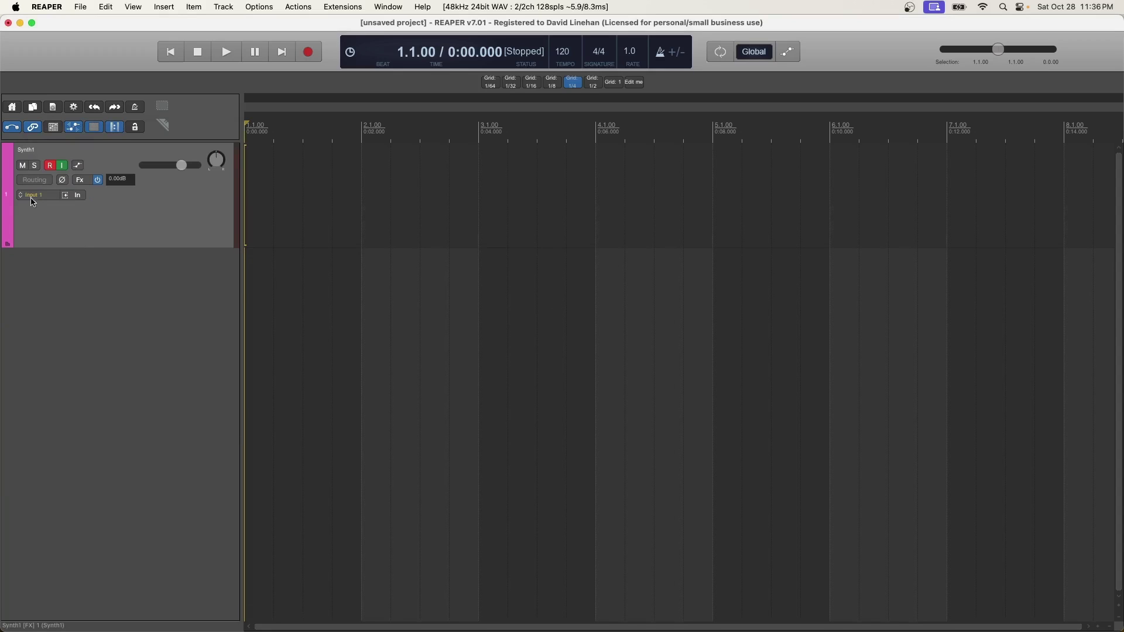
{"action": "left_click", "coordinate": [79, 197]}
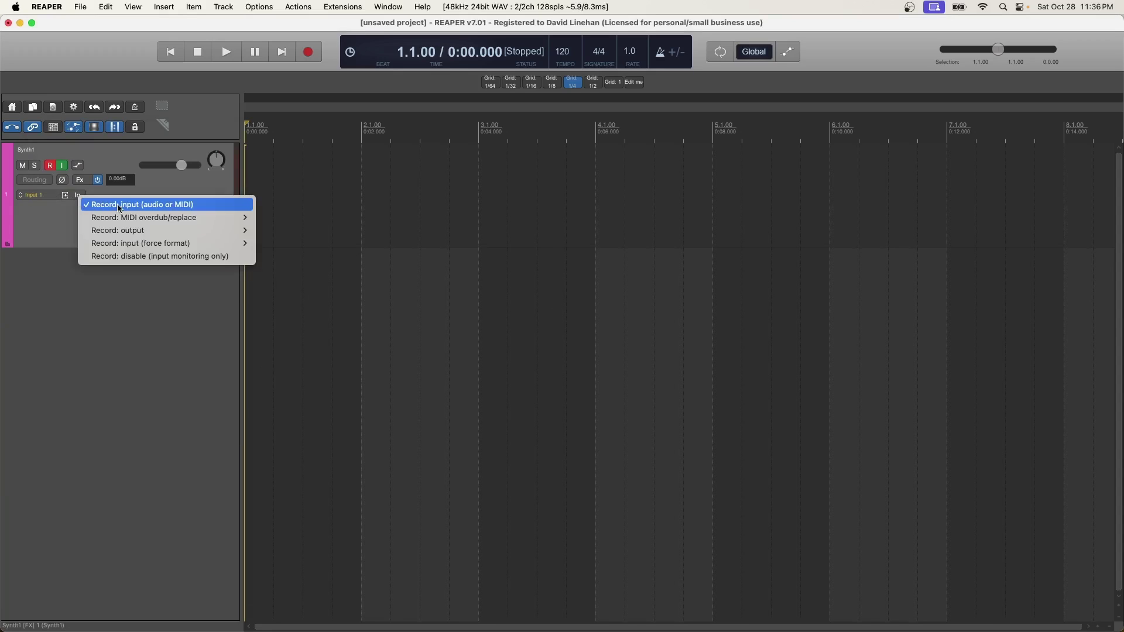
{"action": "left_click", "coordinate": [69, 224]}
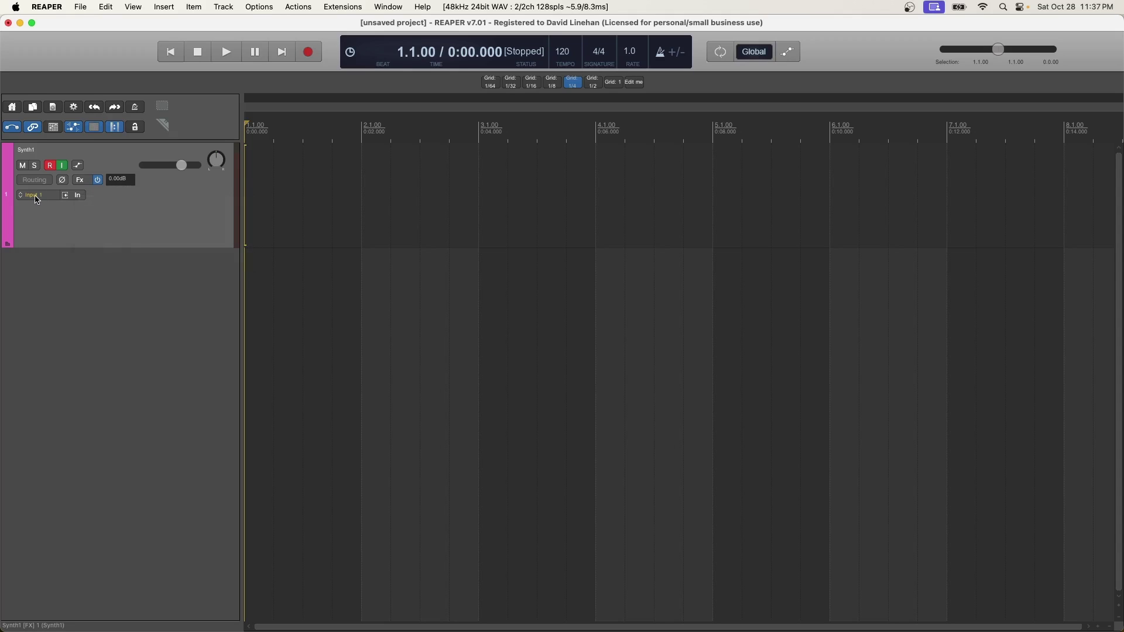
{"action": "left_click", "coordinate": [37, 197]}
{"action": "mouse_move", "coordinate": [83, 232]}
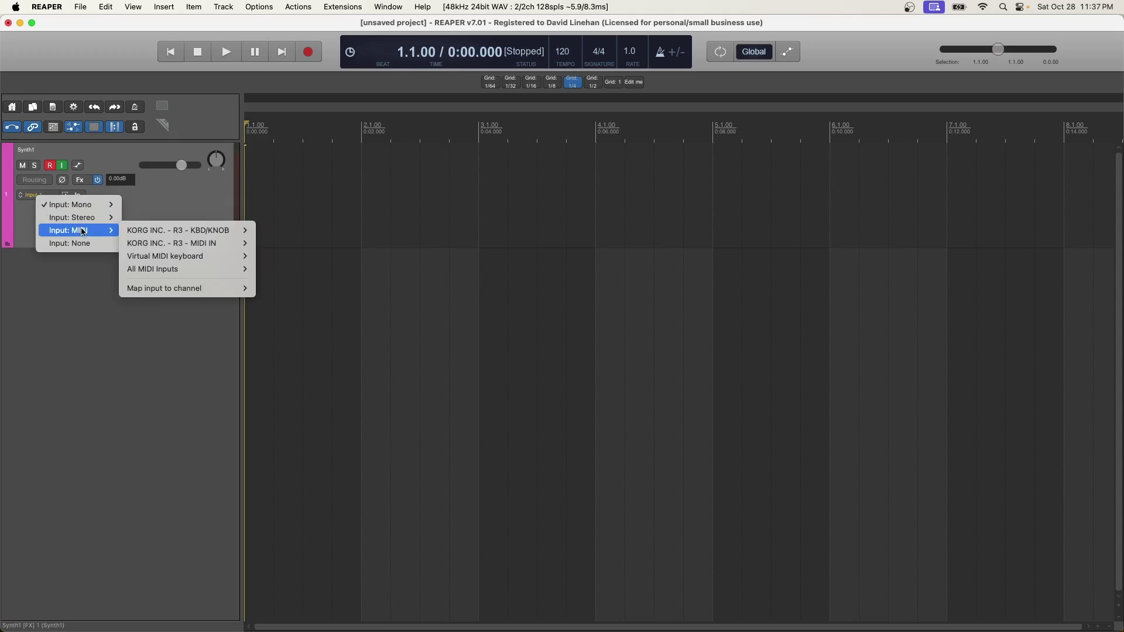
{"action": "mouse_move", "coordinate": [164, 231]}
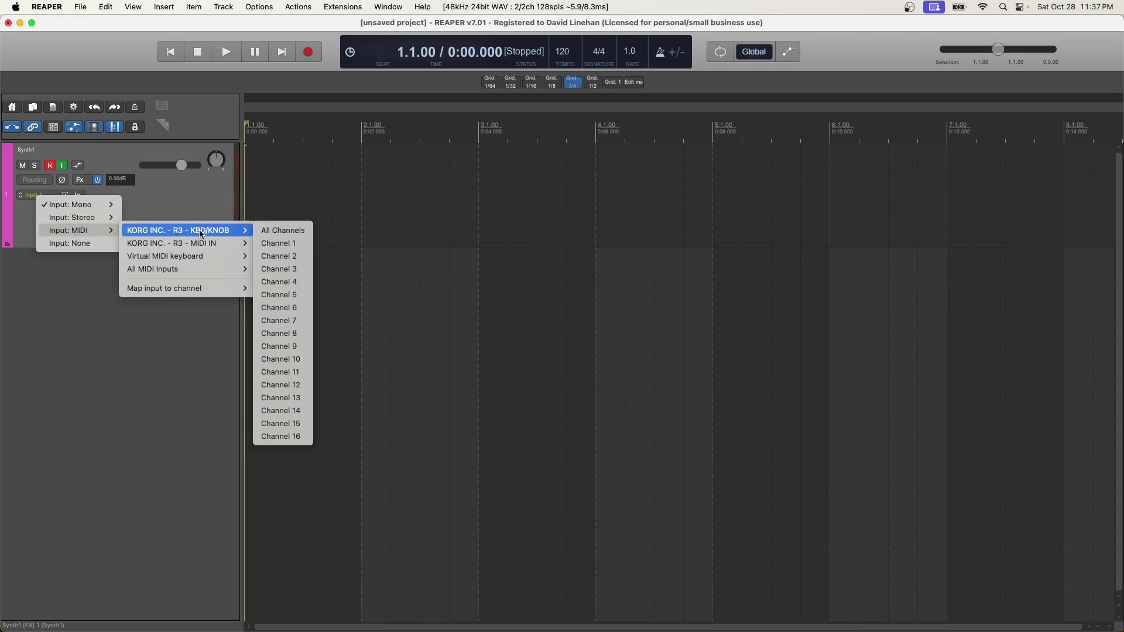
{"action": "left_click", "coordinate": [286, 234]}
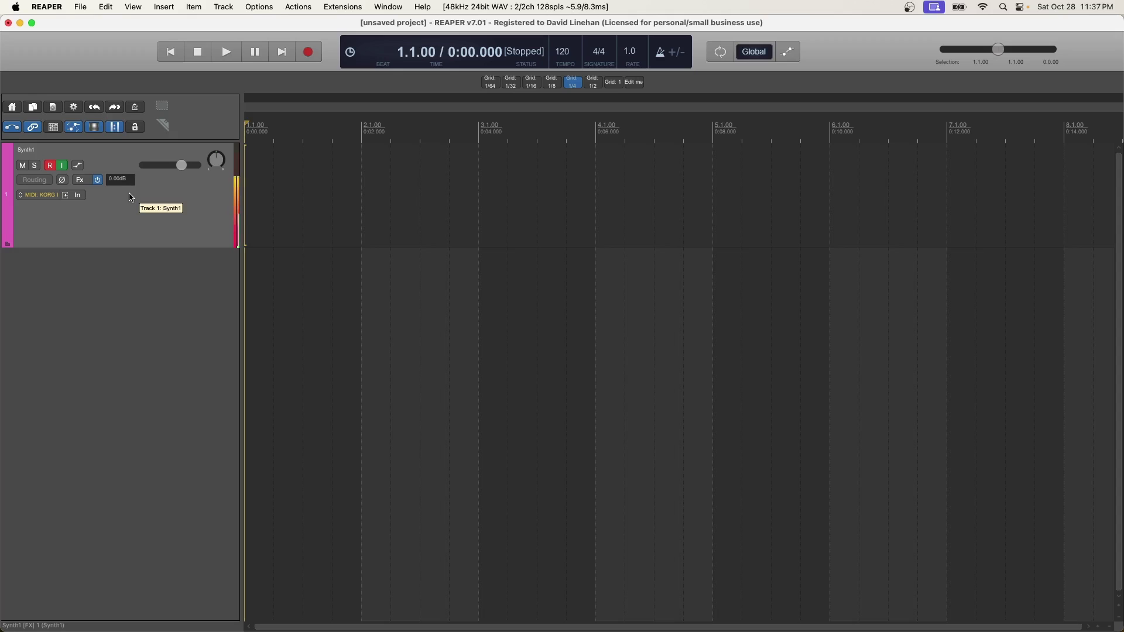
{"action": "key", "text": "f"}
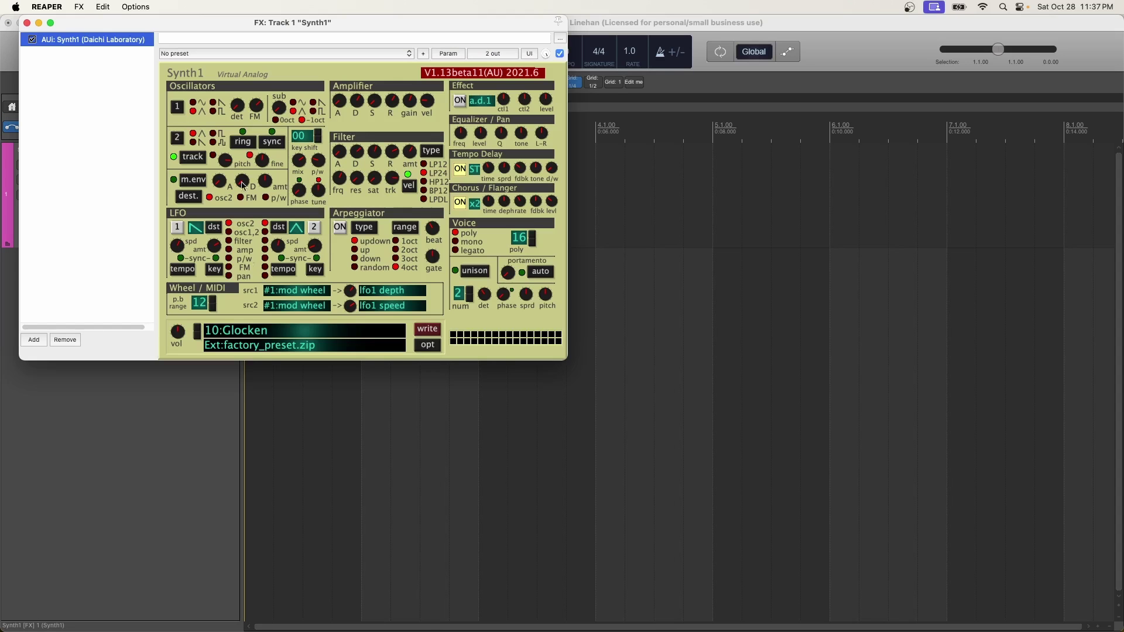
Audition Synth1's factory presets 37:Slap Bass and then 76:Pan Flute
{"action": "left_click", "coordinate": [264, 333]}
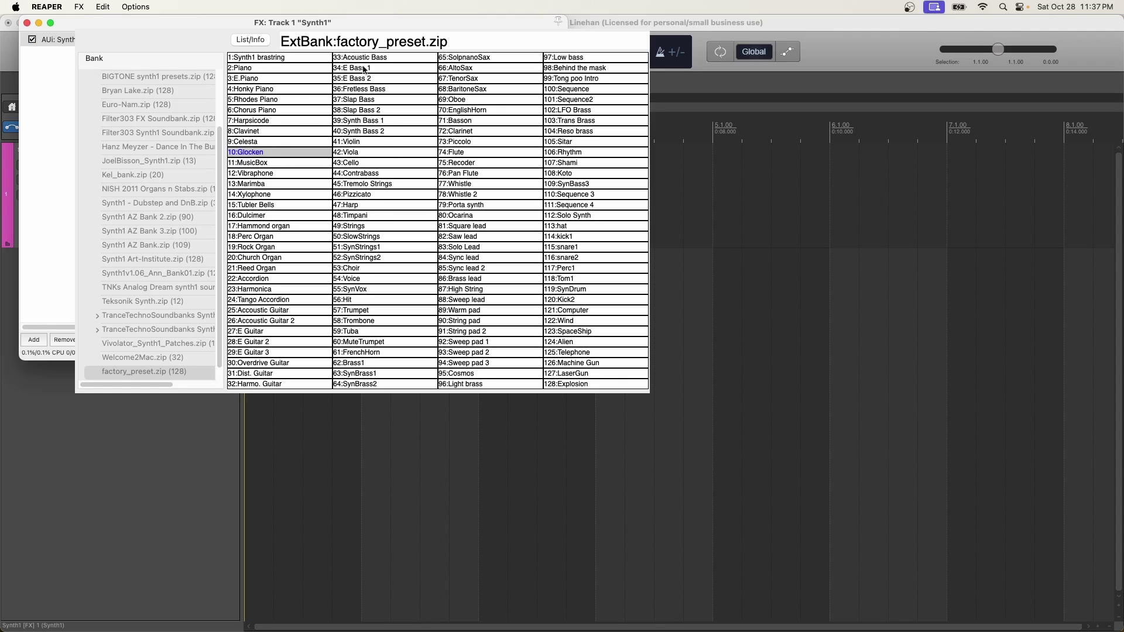
{"action": "left_click", "coordinate": [373, 103]}
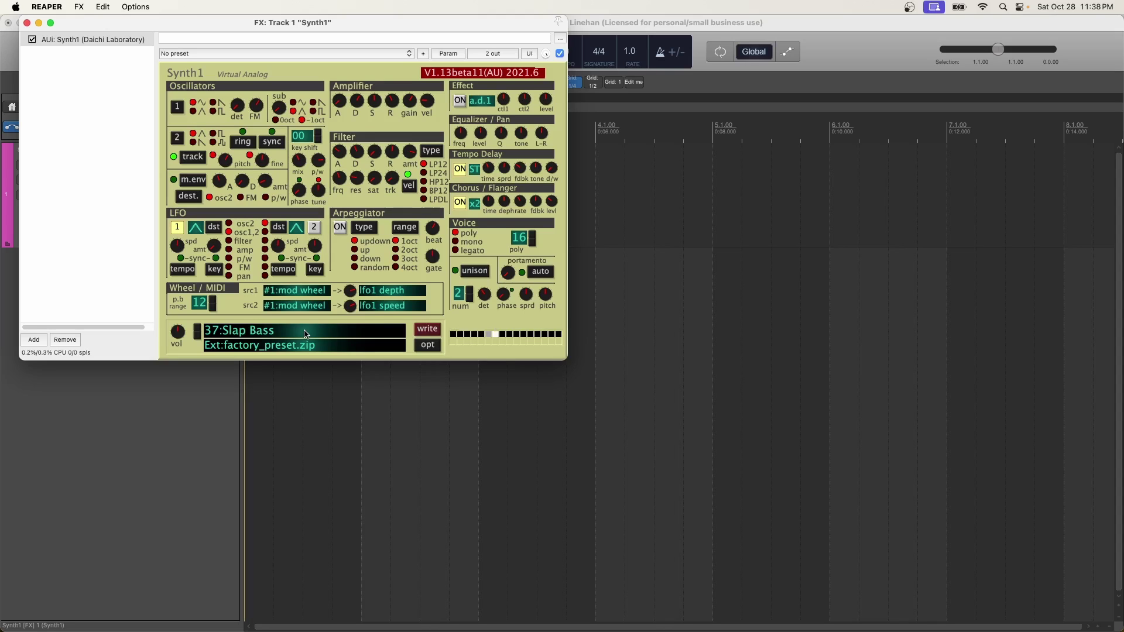
{"action": "left_click", "coordinate": [305, 334]}
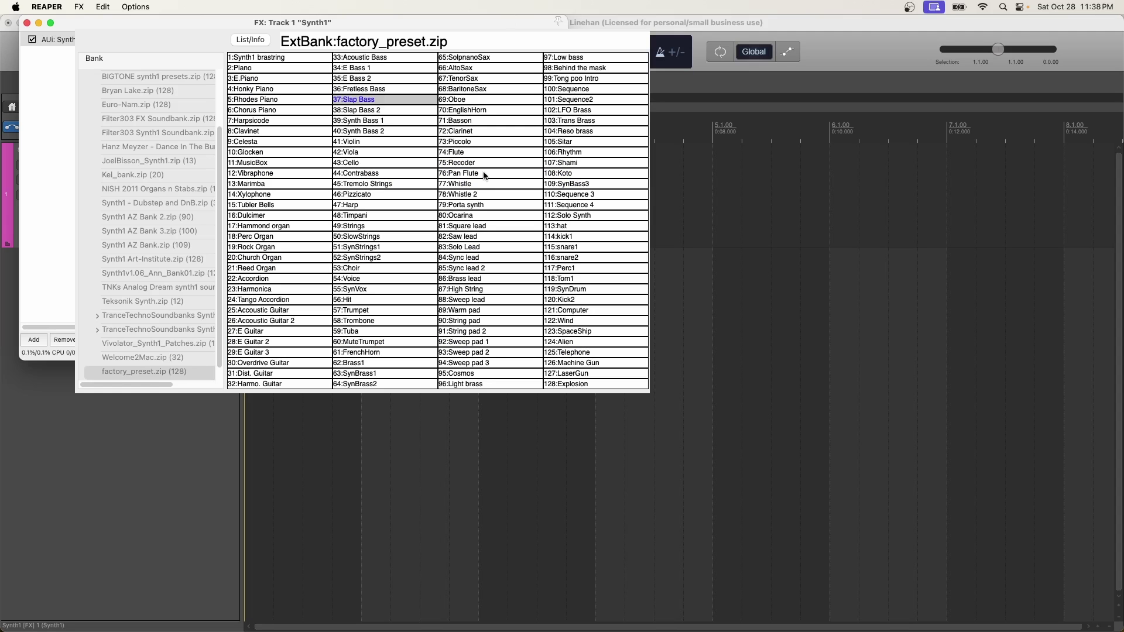
{"action": "left_click", "coordinate": [486, 173]}
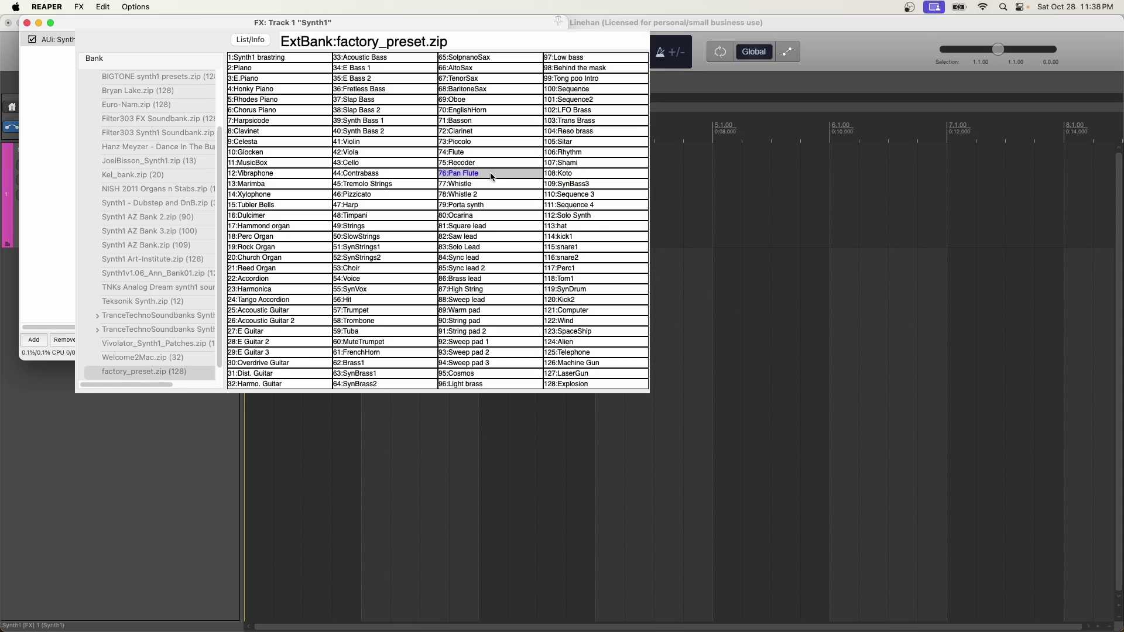
Browse the Filter303 Synth1 Soundbank.zip bank in Synth1's preset browser
{"action": "left_click", "coordinate": [287, 331]}
{"action": "scroll", "coordinate": [148, 213], "scroll_direction": "up", "scroll_amount": 3}
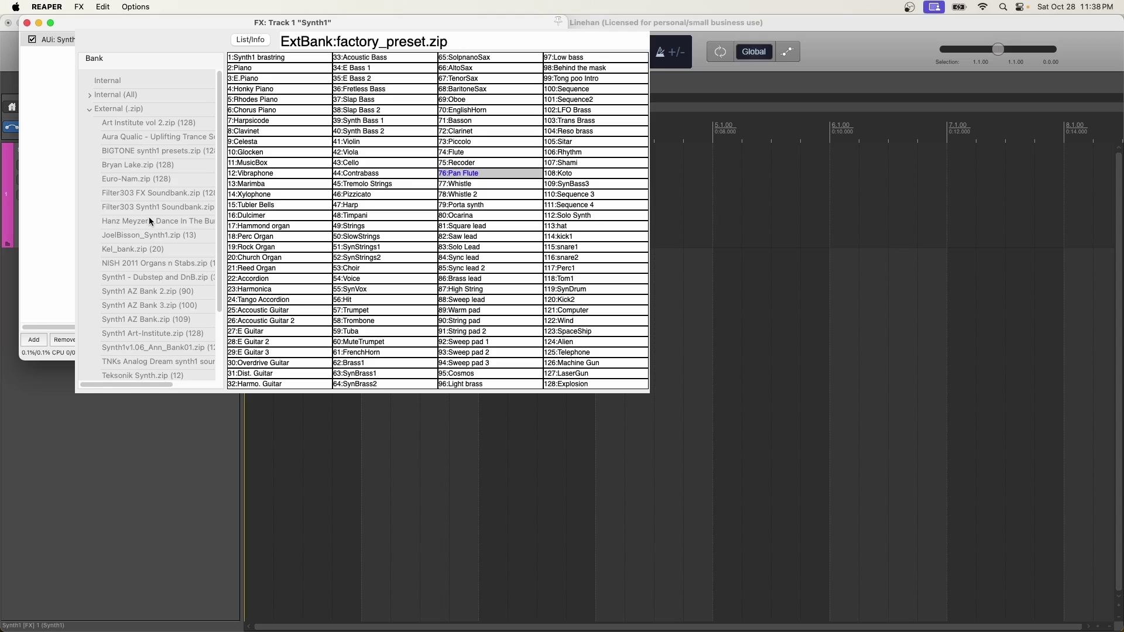
{"action": "left_click", "coordinate": [156, 207]}
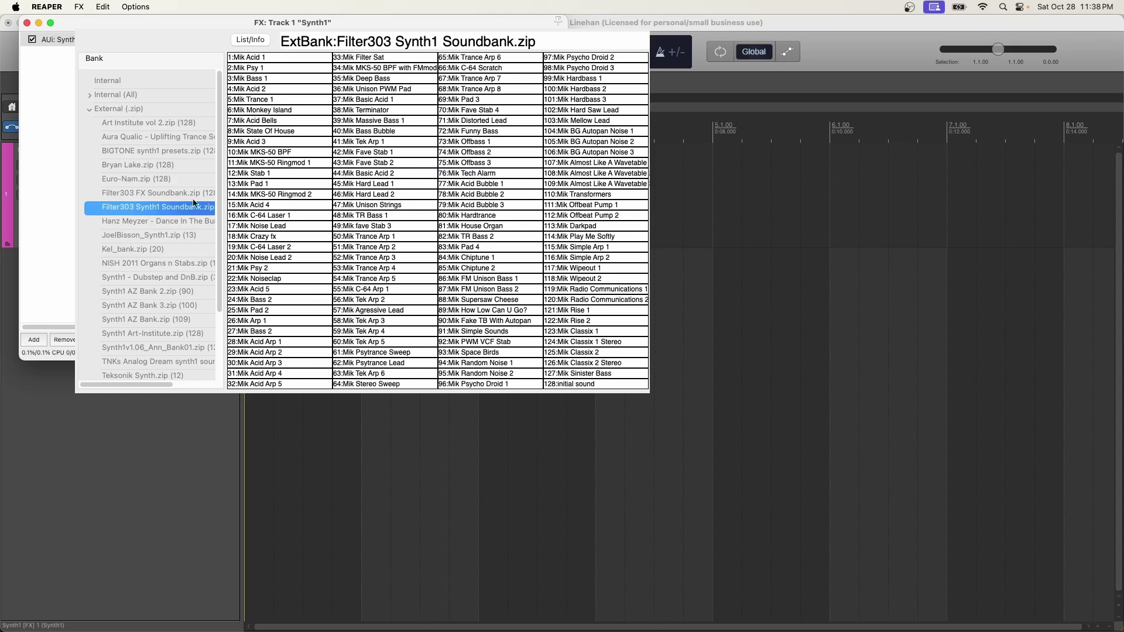
Load 13:Mik Pad 1 from the Filter303 bank, try a different polyphony voice count, and reopen the preset browser
{"action": "left_click", "coordinate": [282, 185]}
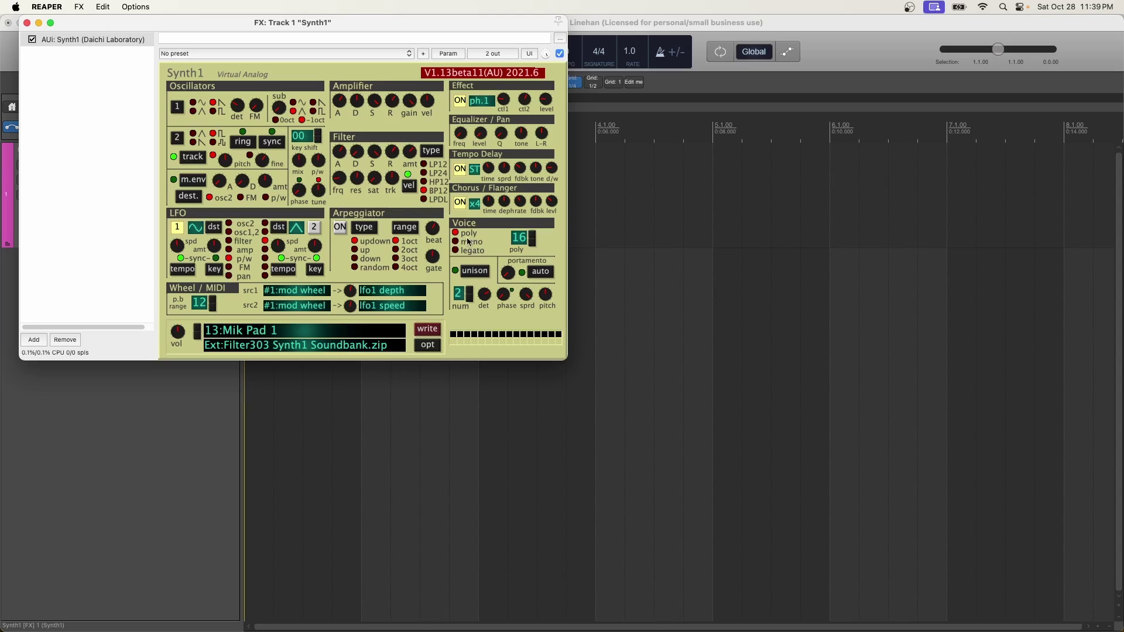
{"action": "left_click_drag", "start_coordinate": [532, 238], "coordinate": [477, 231]}
{"action": "left_click", "coordinate": [330, 330]}
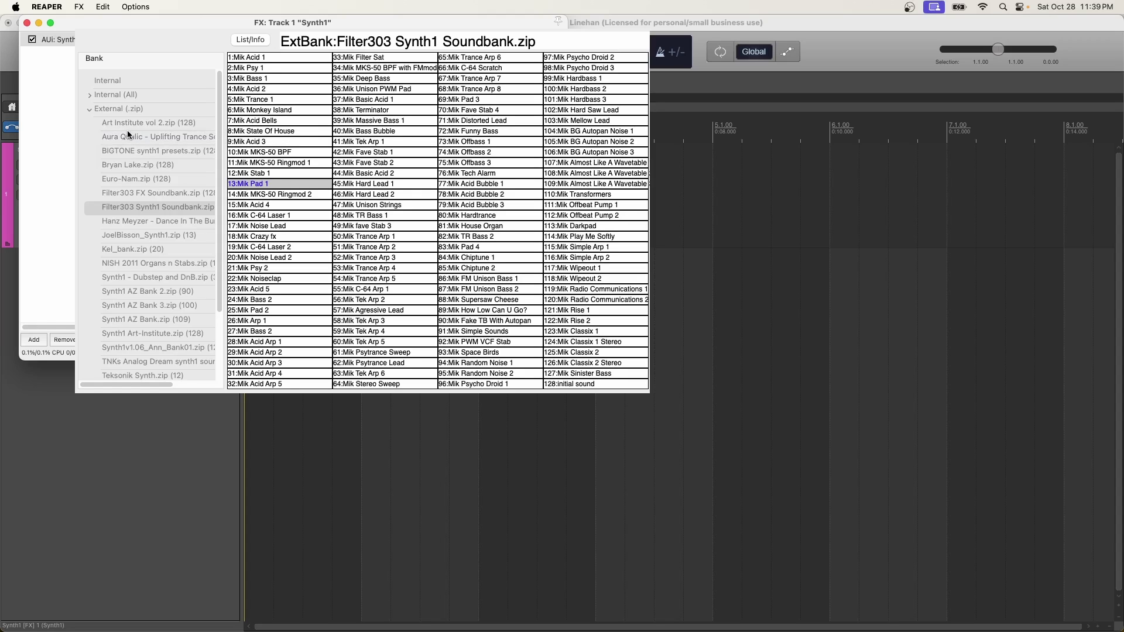
Close the browser keeping 13:Mik Pad 1, then reopen the Filter303 bank's 128-patch list
{"action": "left_click", "coordinate": [24, 93]}
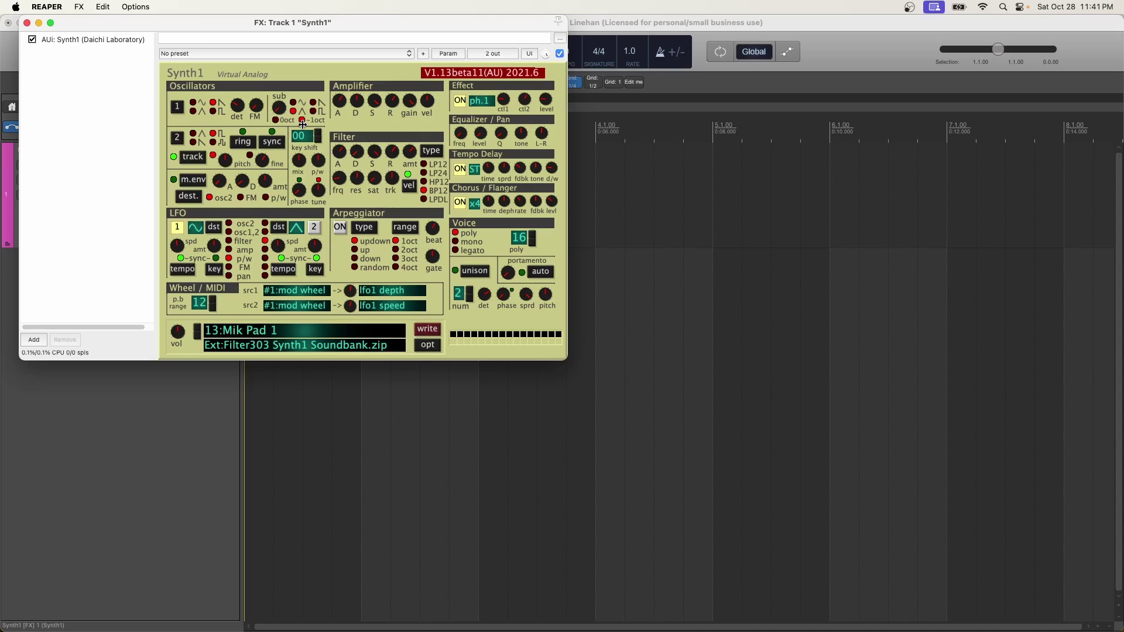
{"action": "left_click", "coordinate": [182, 71]}
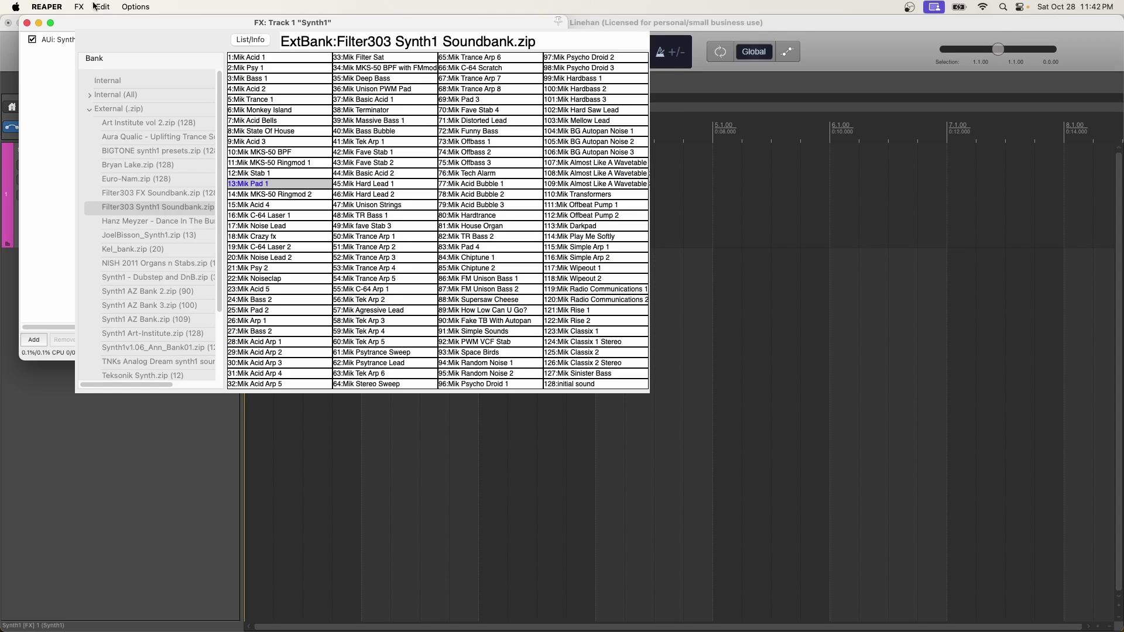
Dismiss the Filter303 patch list with Escape to return to the full Synth1 editor
{"action": "key", "text": "Escape"}
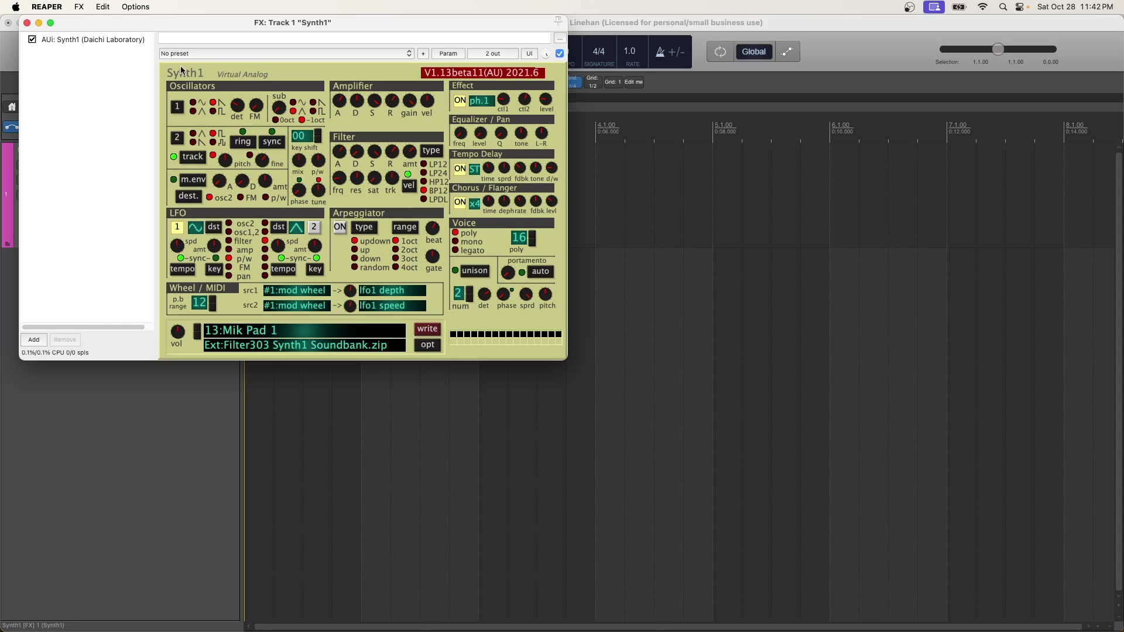